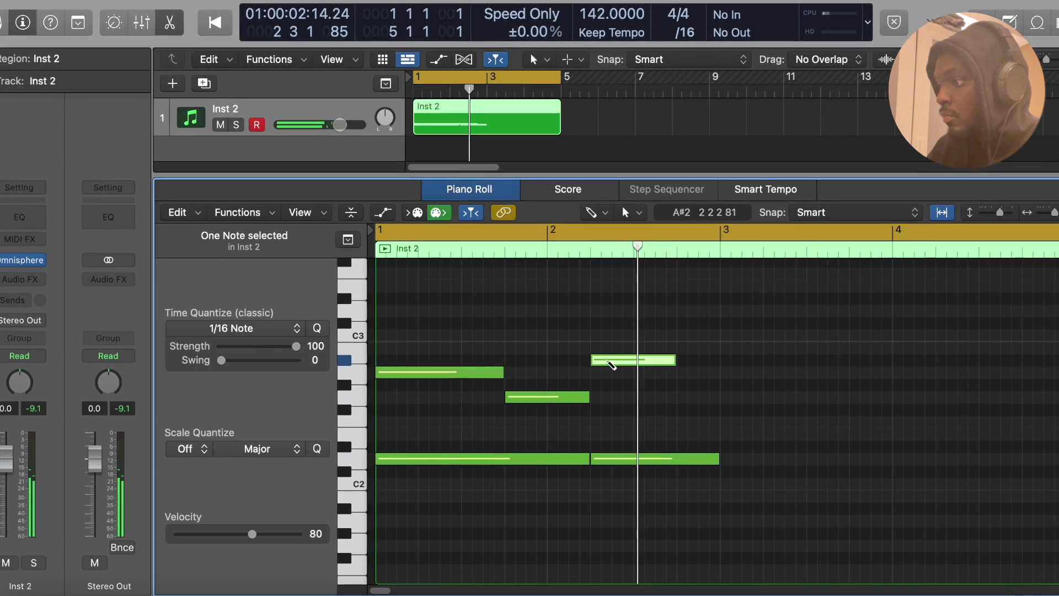
Lower the last upper note in bar 2 to A2 and extend it to the start of bar 3
mouse_move(611, 360)
left_mouse_down()
mouse_move(608, 375)
mouse_move(609, 365)
left_mouse_up()
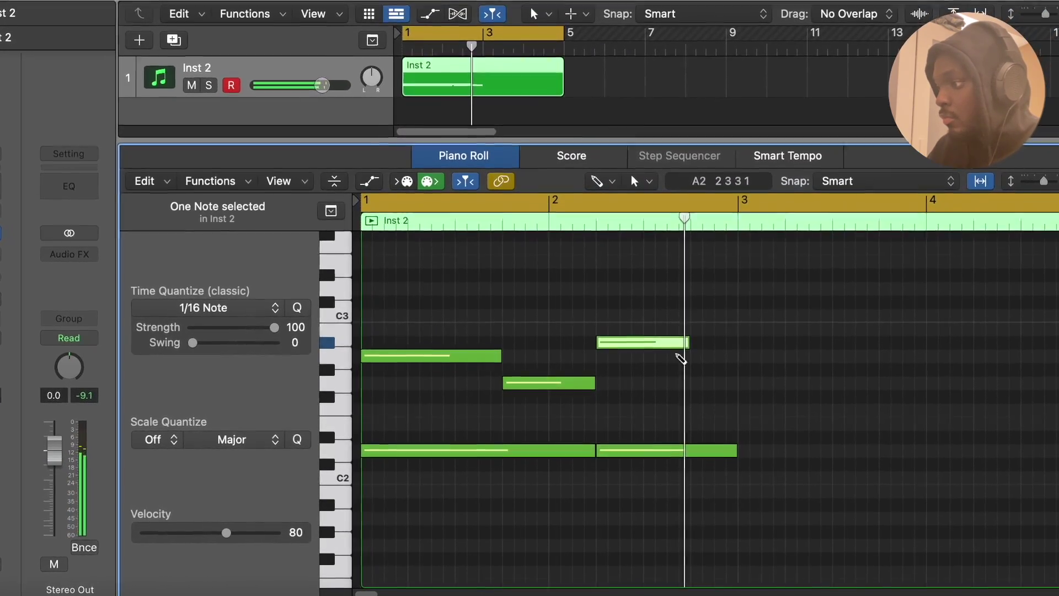
left_click_drag(687, 346, 743, 341)
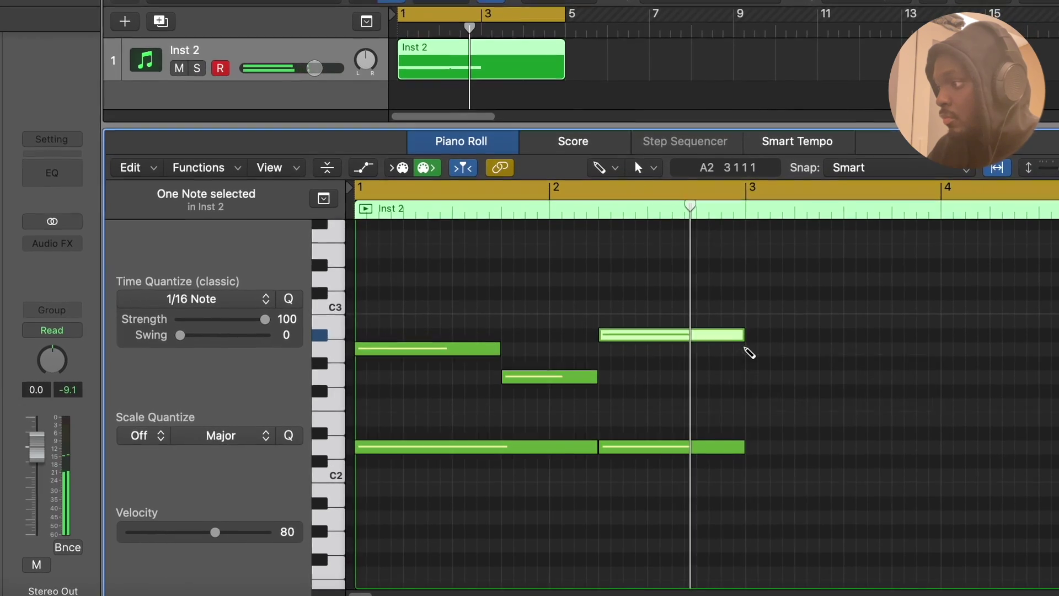
left_click(745, 352)
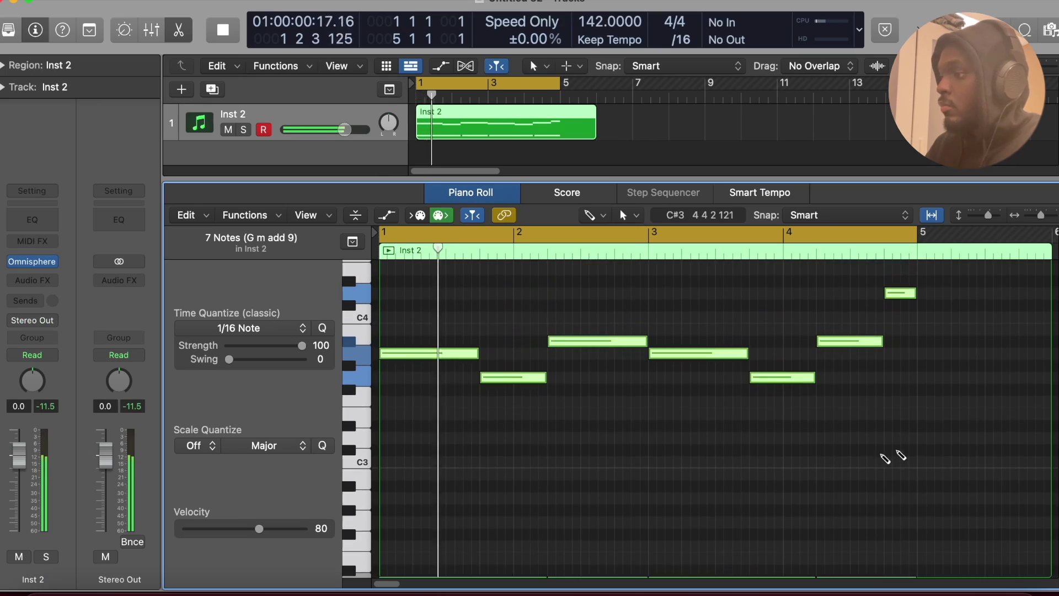
Lower the Inst 2 track volume to -2.8 dB during playback and stop playback
left_click_drag(15, 462, 16, 476)
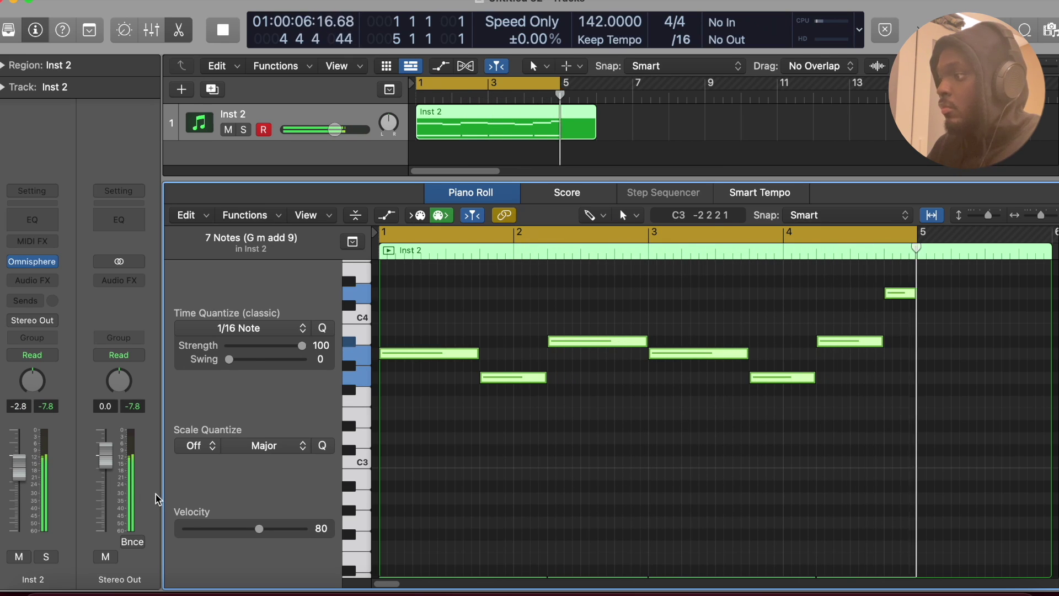
scroll(249, 462, "down", 5)
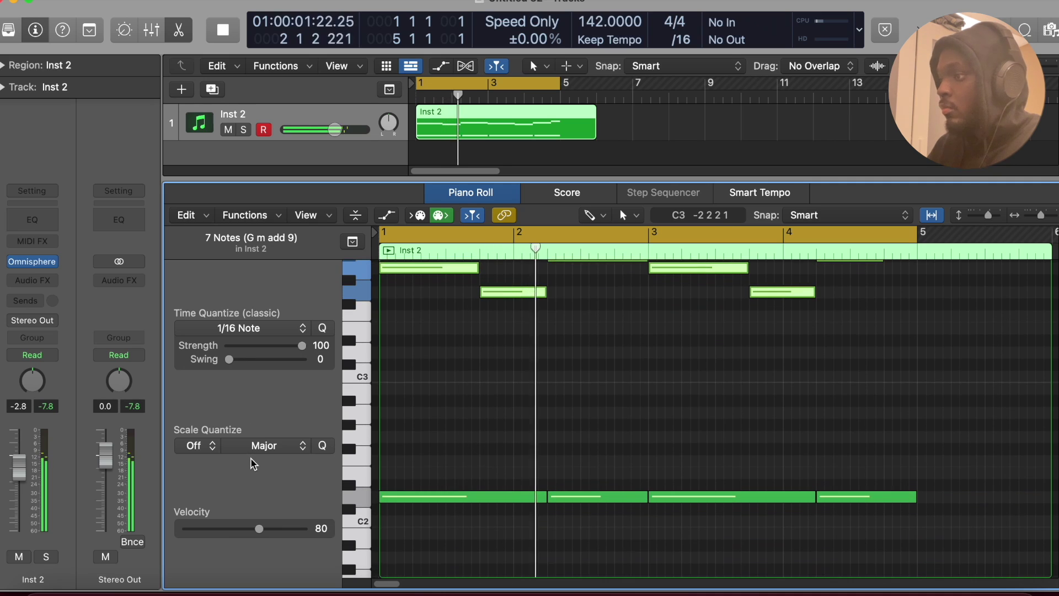
key("space")
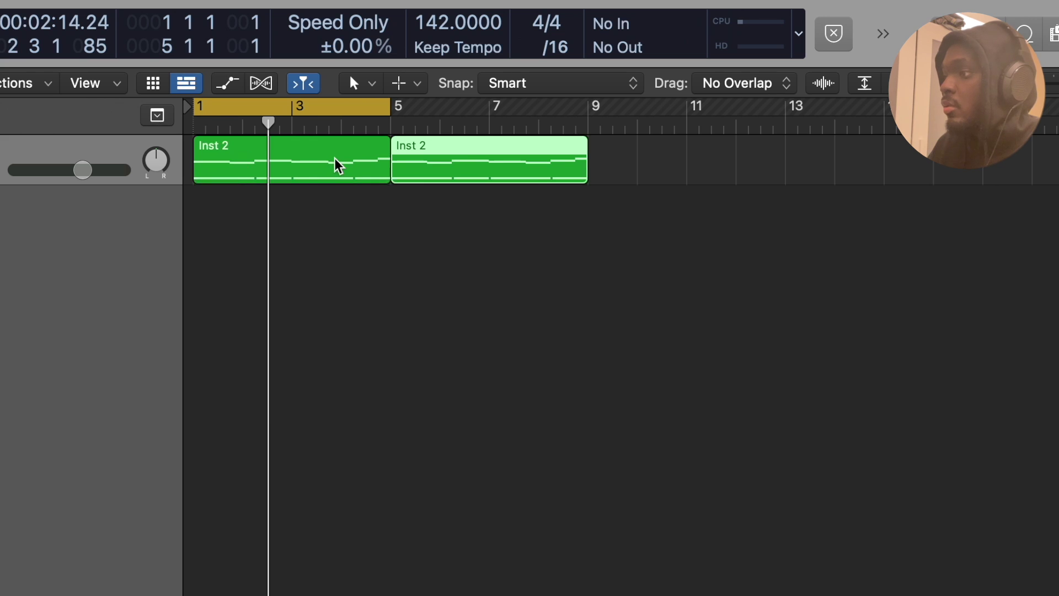
Open the second Inst 2 region for note editing and transpose some of its melody notes down
left_click(334, 157)
double_click(452, 158)
scroll(483, 509, "up", 5)
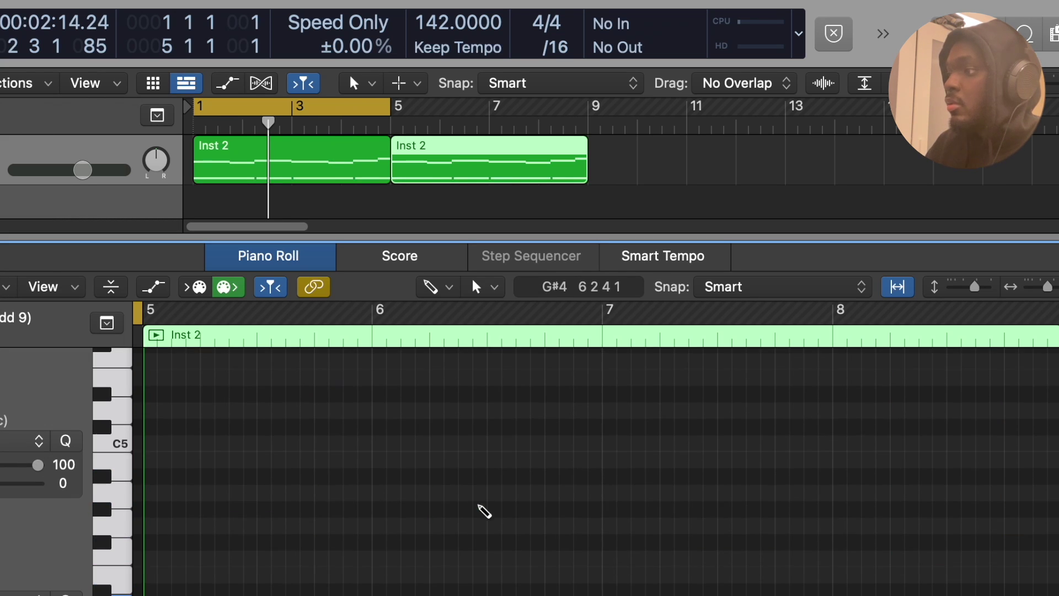
scroll(483, 512, "down", 3)
key("alt+shift+Down")
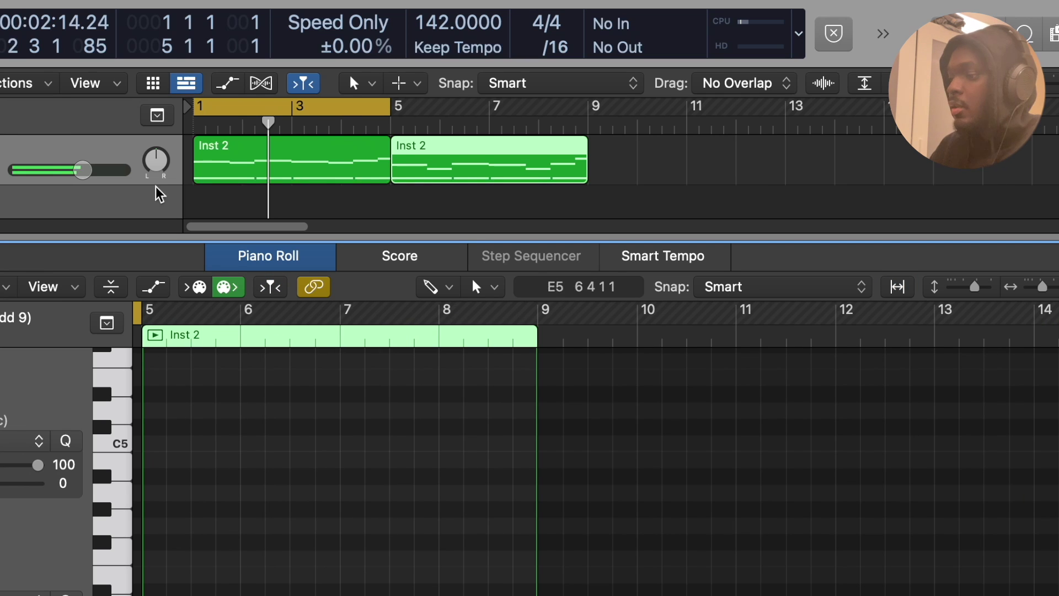
Extend the cycle range to bar 9 and bounce both Inst 2 regions in place as CHOIR
key("e")
left_click_drag(390, 113, 587, 119)
left_click_drag(577, 254, 345, 177)
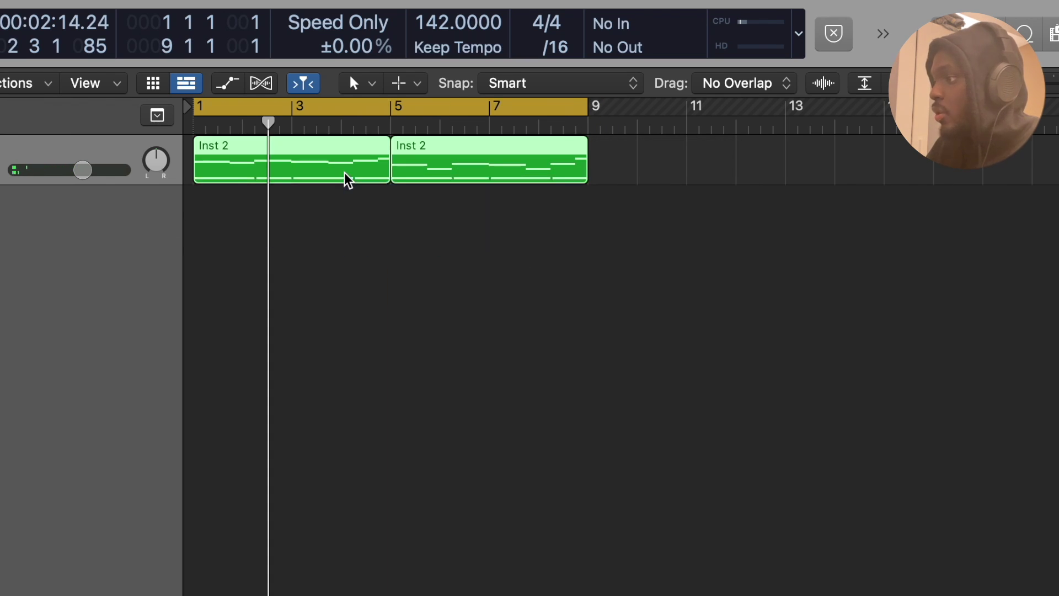
right_click(345, 177)
left_click(370, 199)
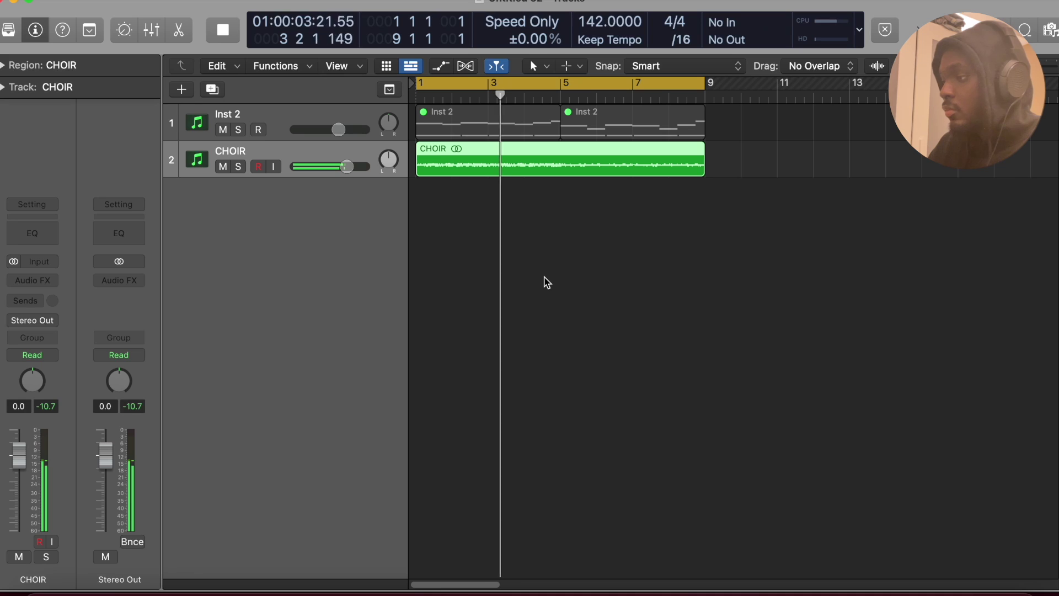
Reverse the CHOIR audio region and play it back to hear the reversed sound
left_click(294, 117)
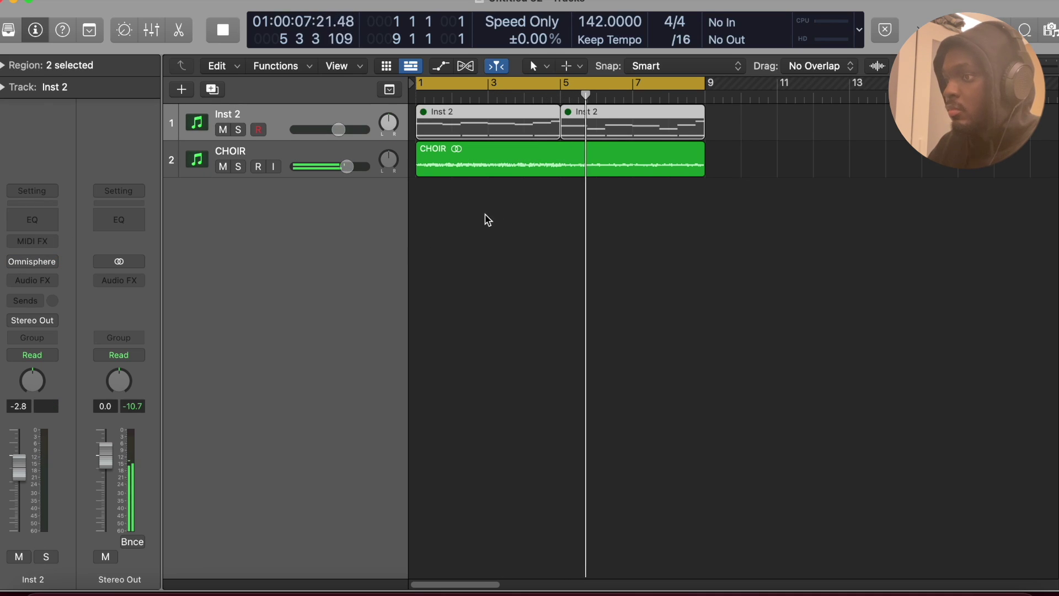
key("space")
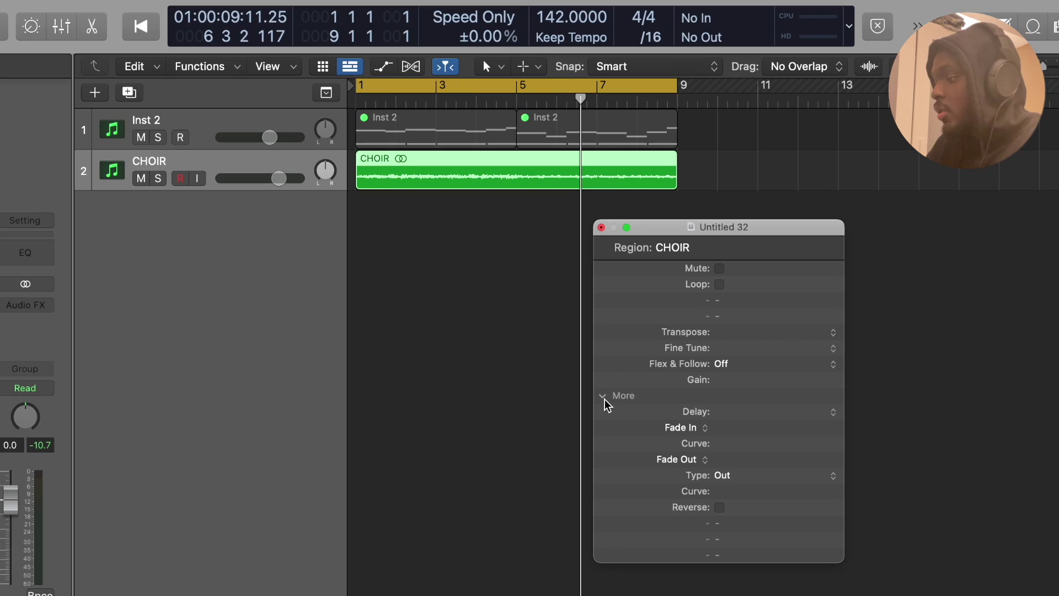
left_click(720, 508)
key("space")
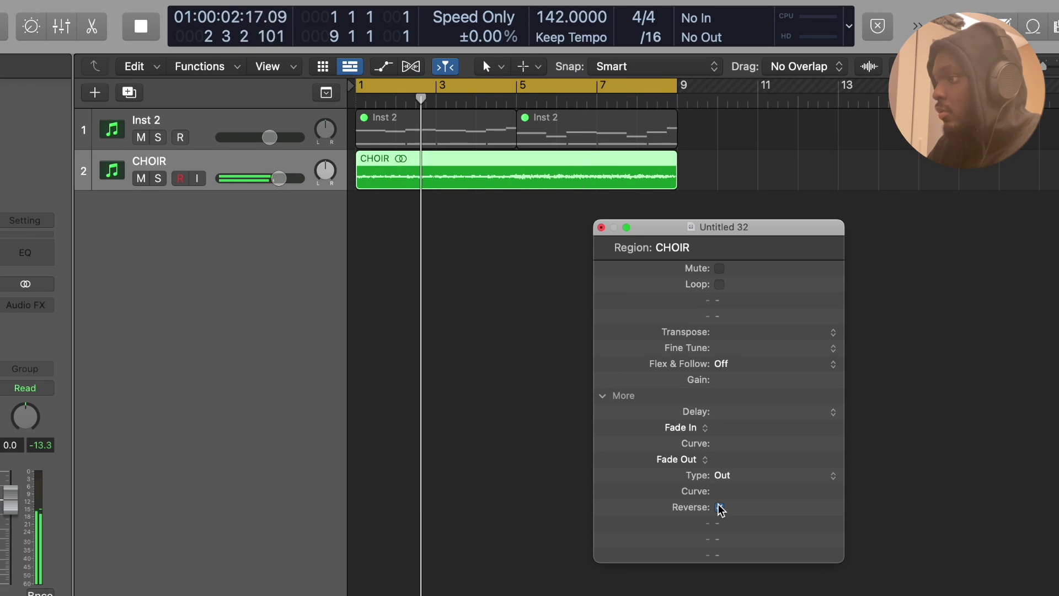
left_click(601, 228)
key("space")
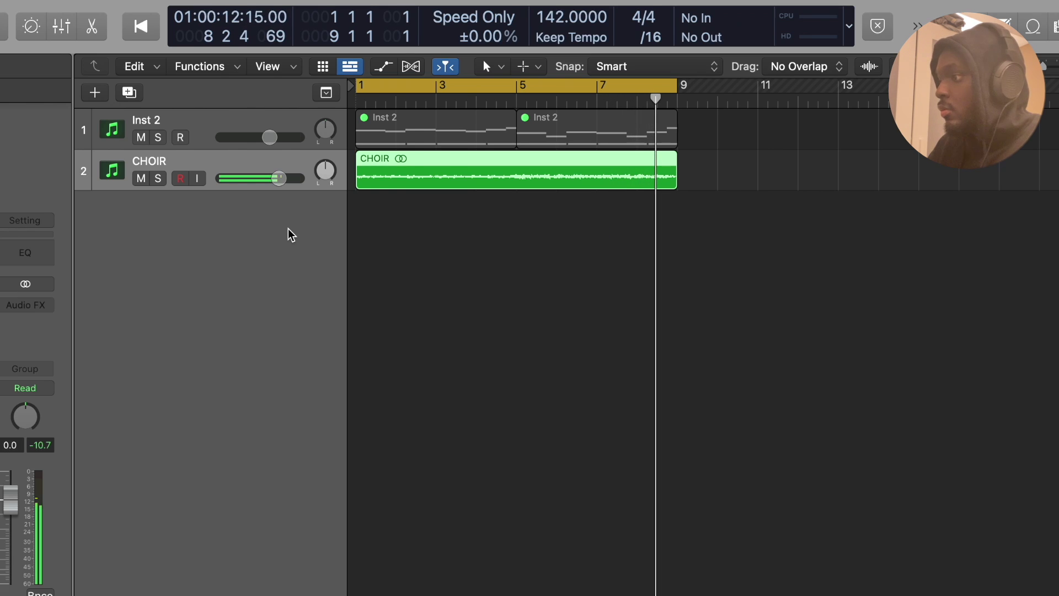
Insert Space Designer on the CHOIR_bip track, load the Heavy Air drone preset and step on through Intricate Mood
left_click(31, 282)
mouse_move(59, 581)
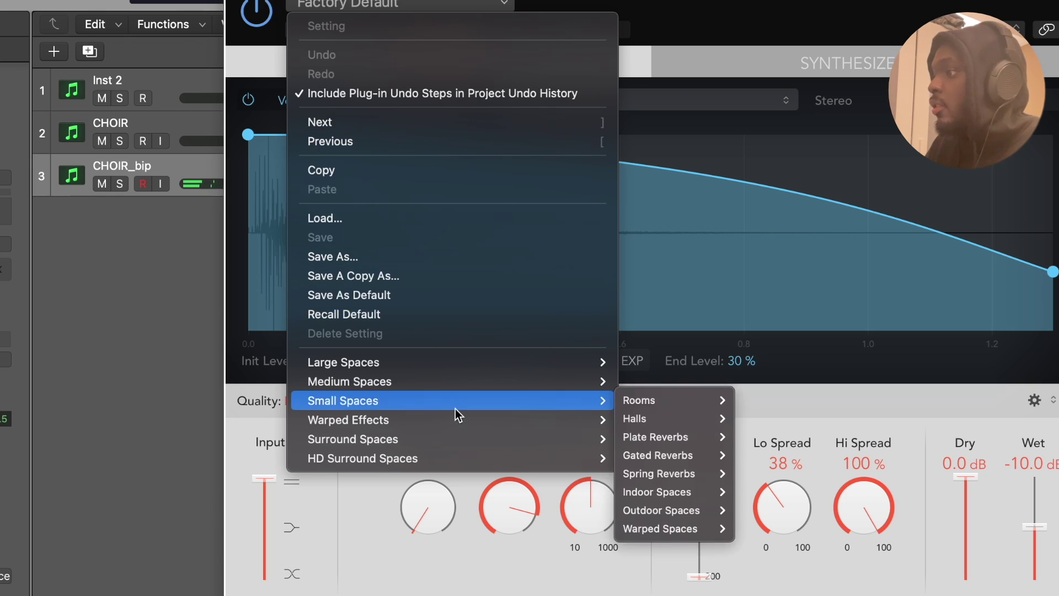
mouse_move(445, 422)
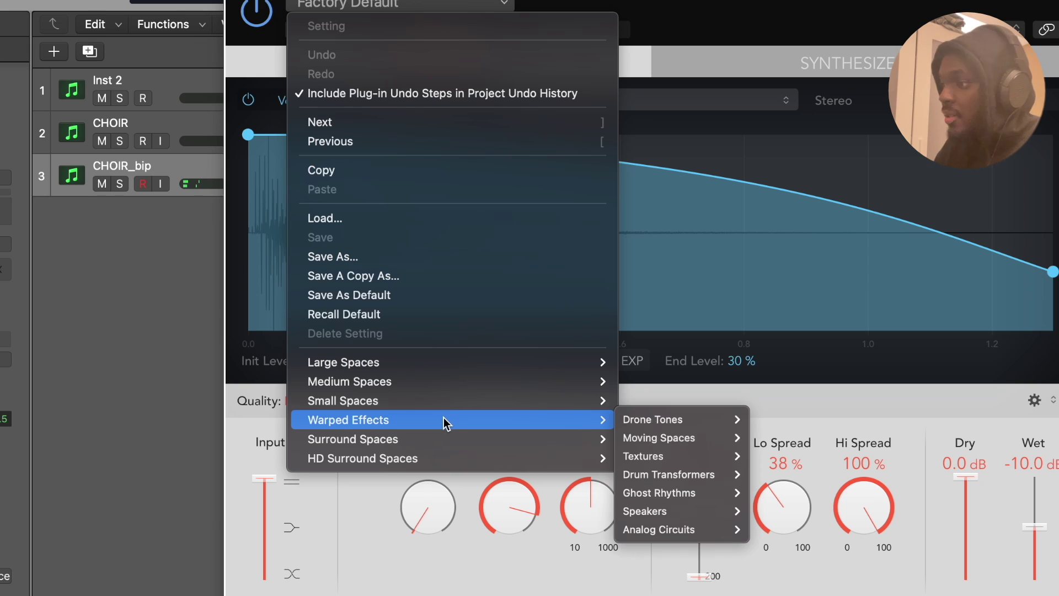
mouse_move(726, 426)
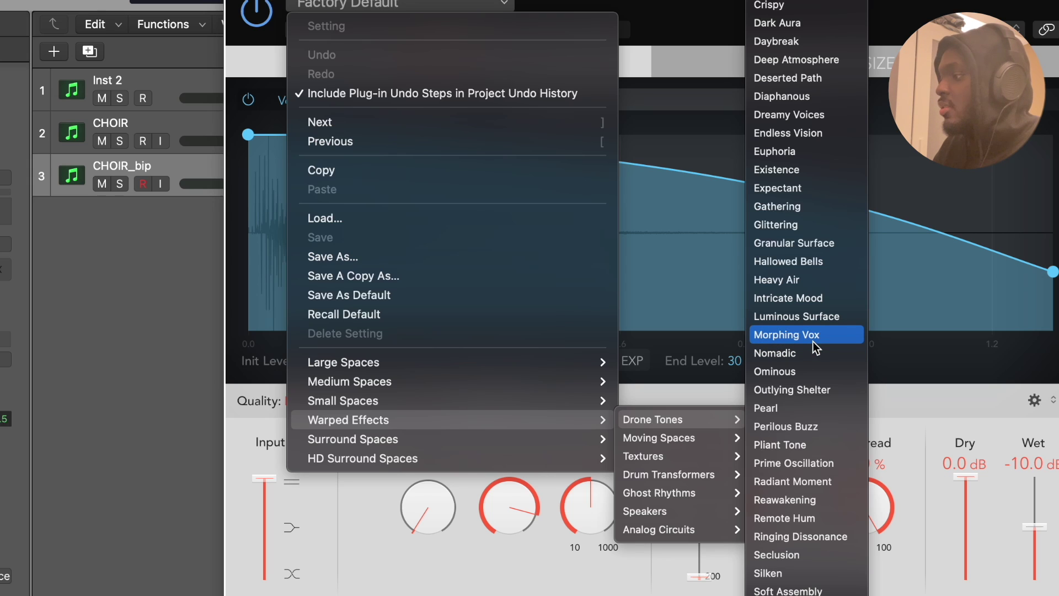
left_click(818, 281)
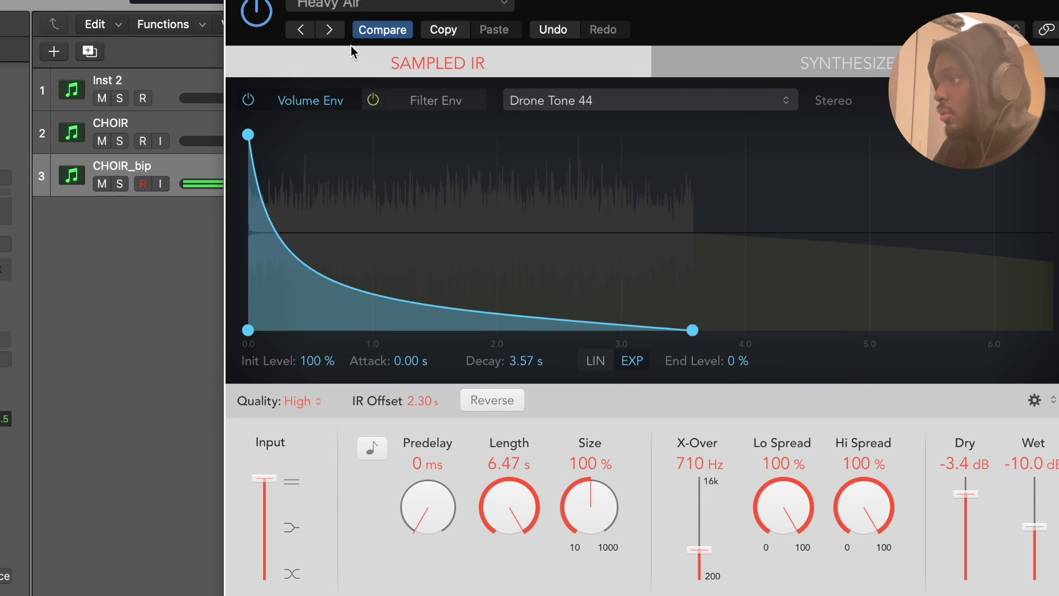
left_click(330, 31)
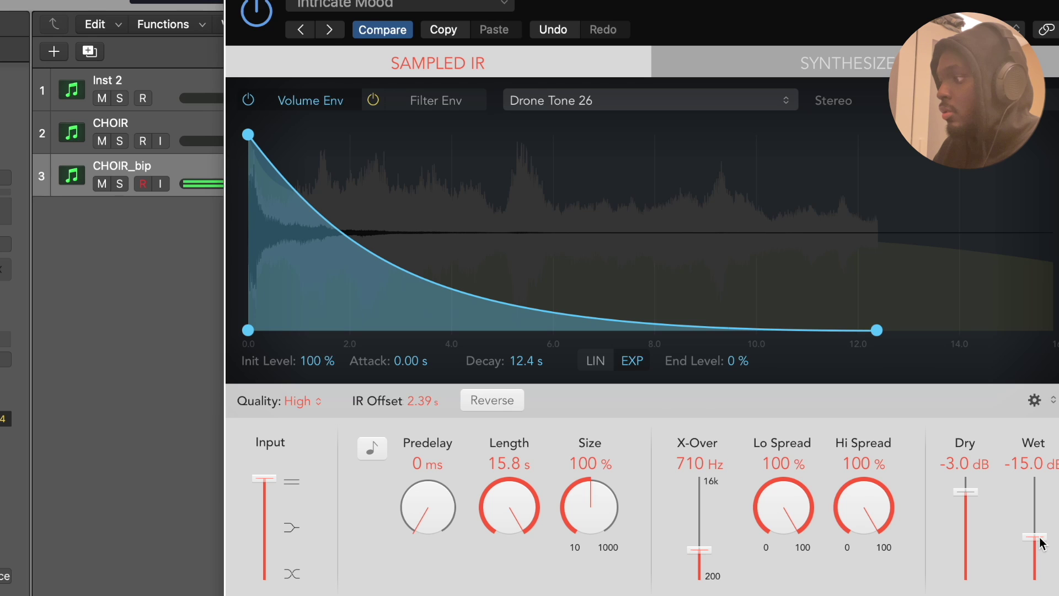
left_click(329, 37)
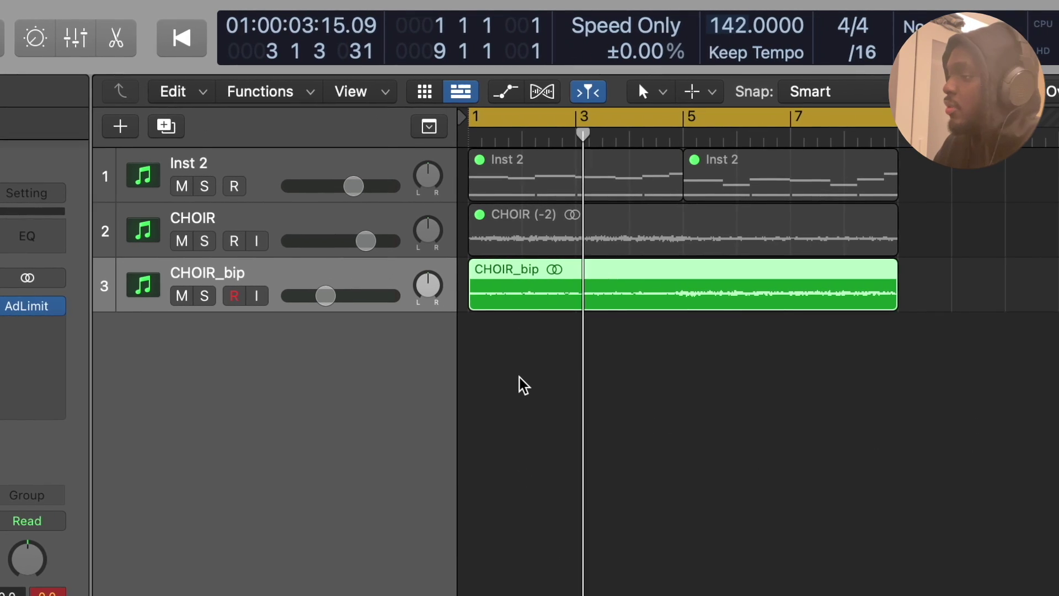
Play CHOIR_bip from the start and examine its Tremolo, Guitar Rig, Channel EQ and Overdrive effects
key("Return")
key("space")
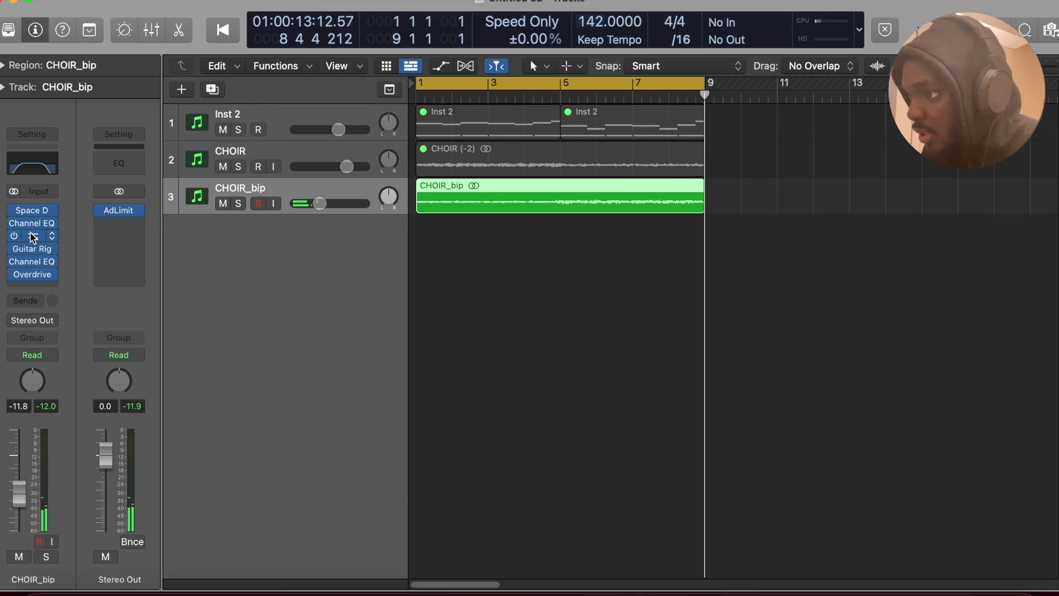
left_click(33, 236)
left_click(338, 182)
left_click(32, 249)
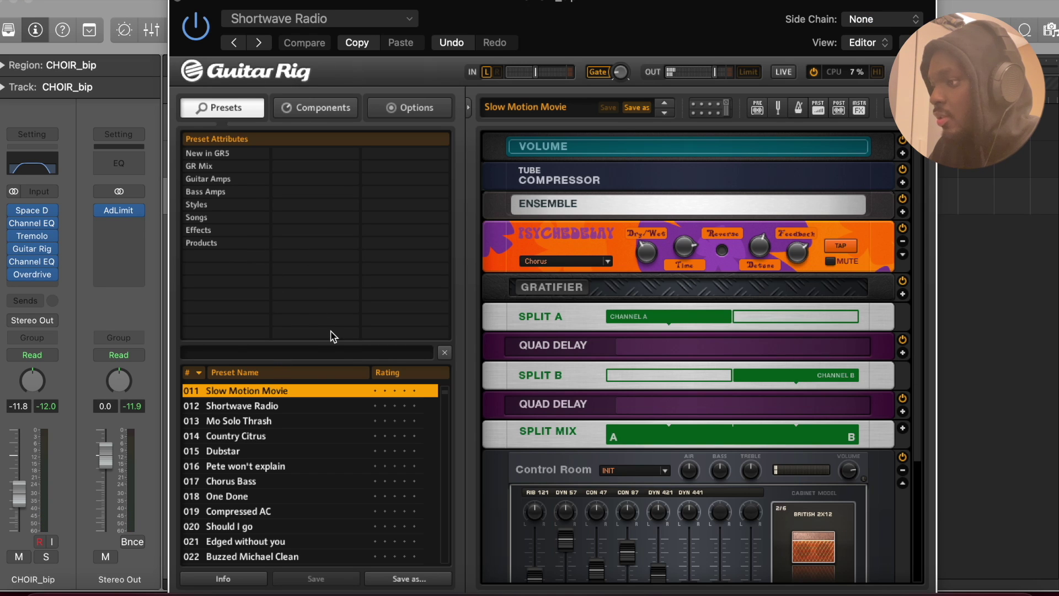
left_click(200, 230)
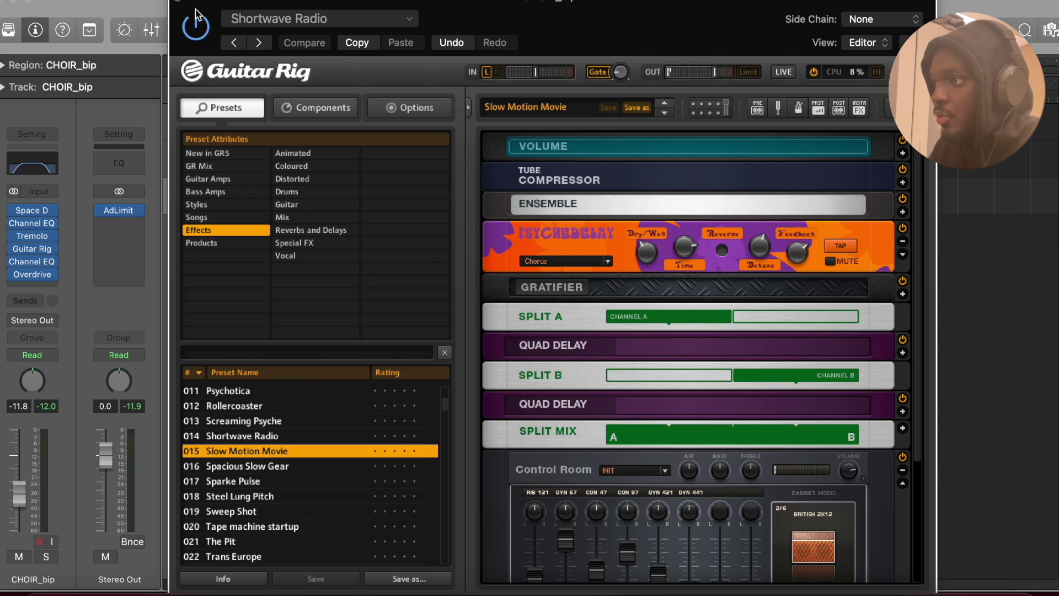
left_click(175, 3)
left_click(36, 261)
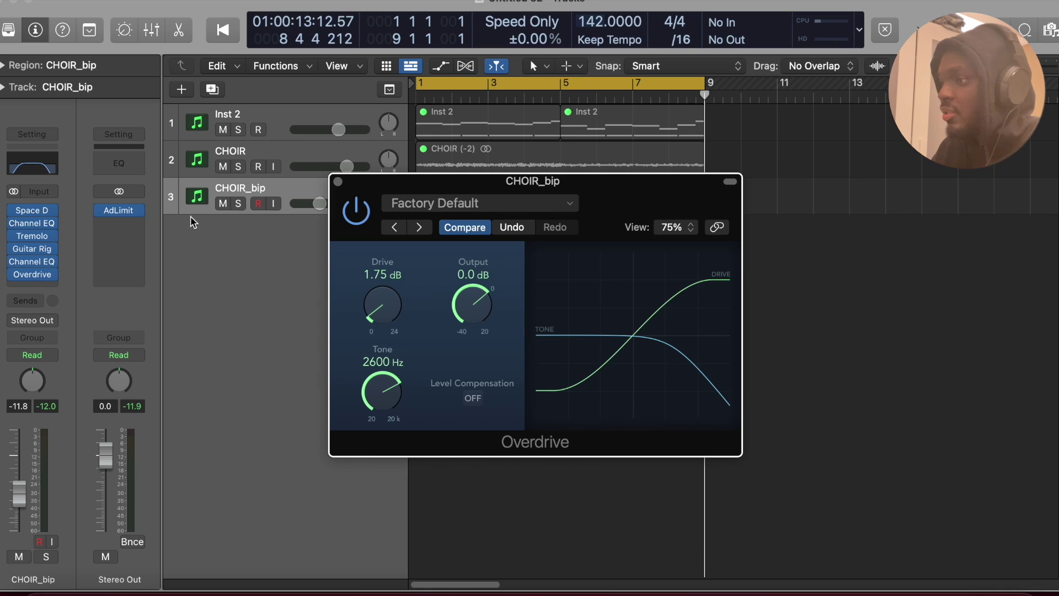
left_click(337, 181)
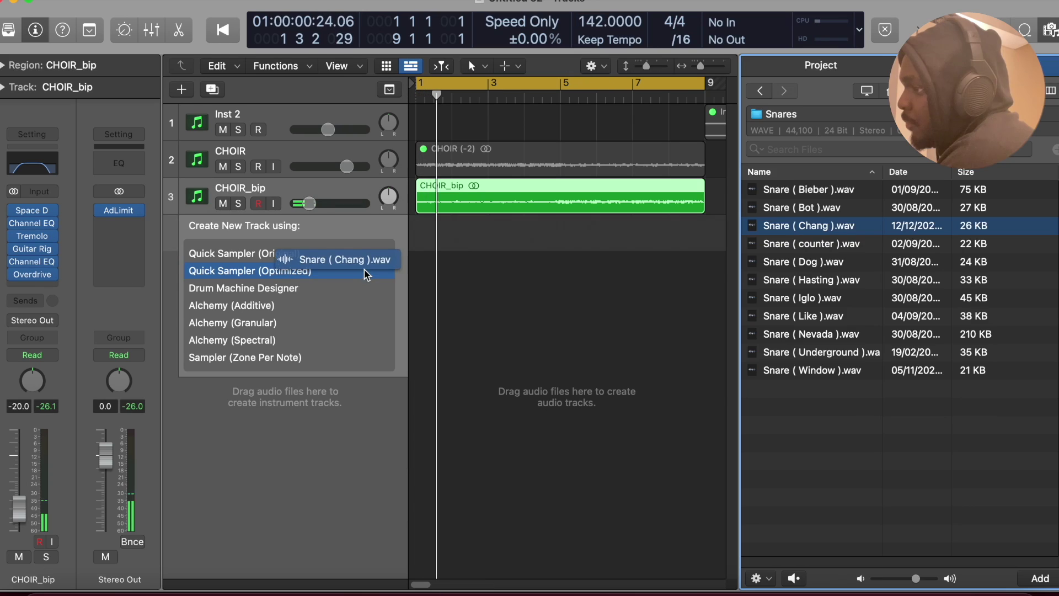
Create a Quick Sampler (Original) track from Snare ( Chang ).wav and program its hits in a step pattern
left_click_drag(366, 274, 355, 264)
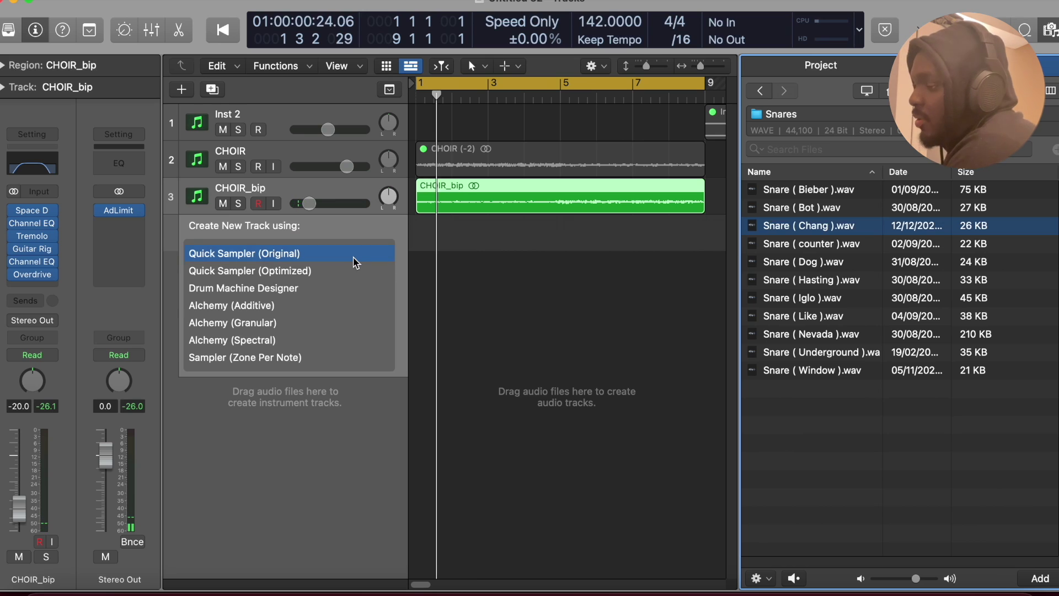
left_click(585, 271)
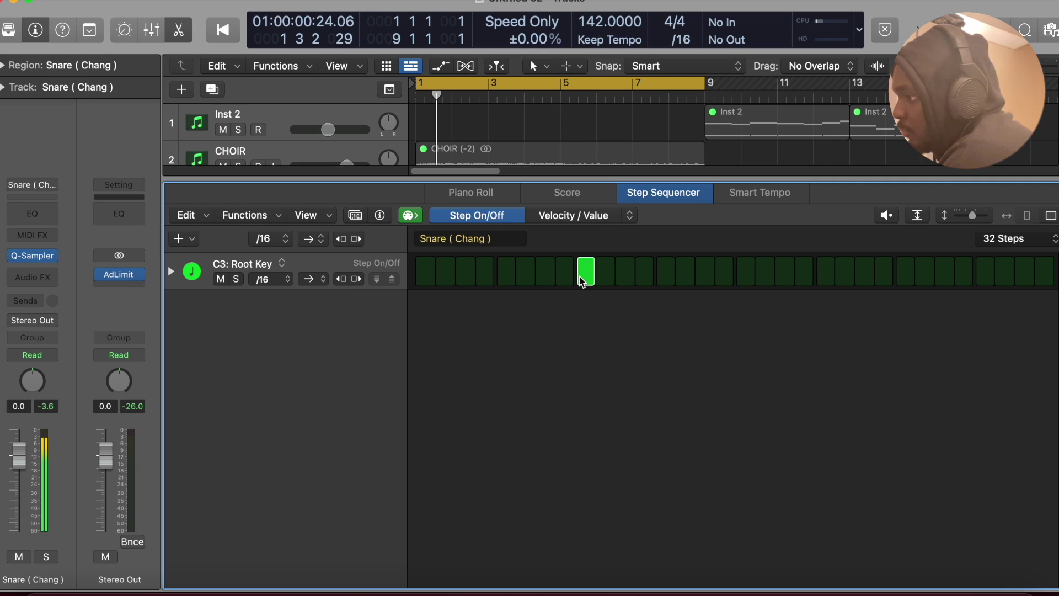
left_click(183, 32)
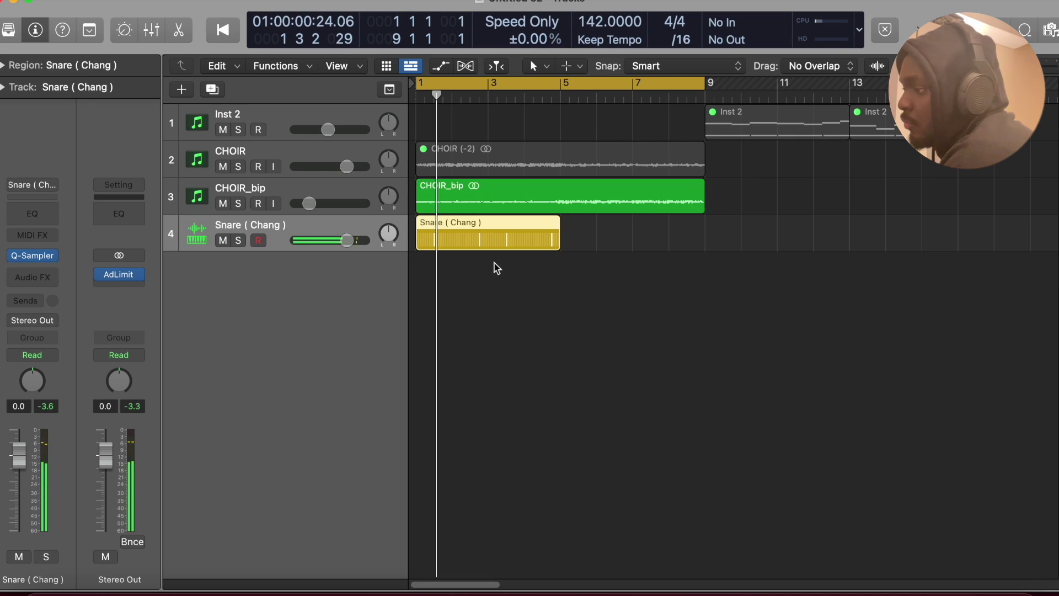
Repeat the snare pattern region from bar 5 to bar 9 and go back out of the Snares folder in the file browser
key("space")
key("super+r")
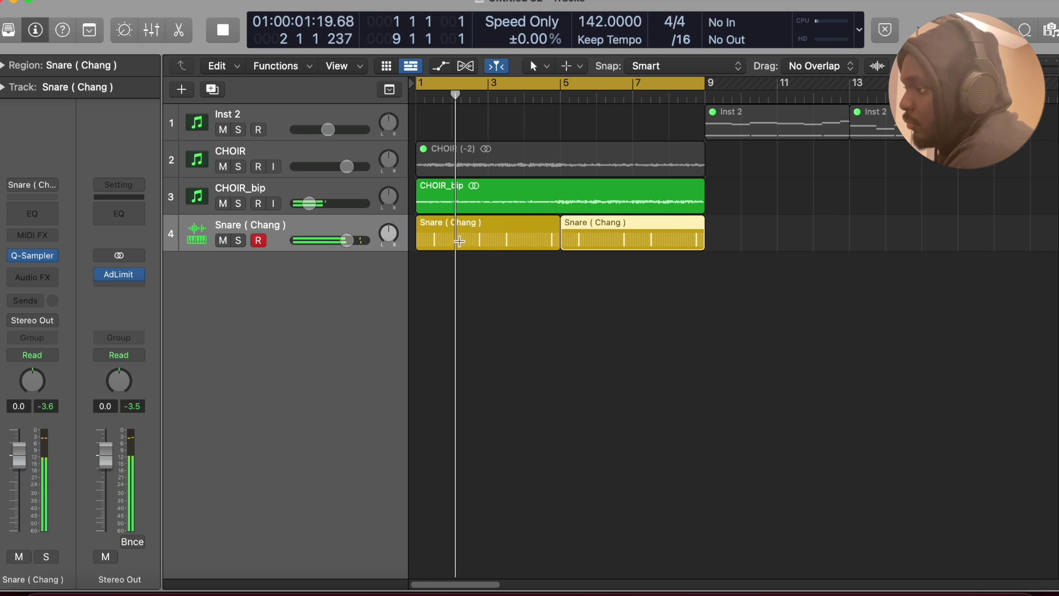
key("f")
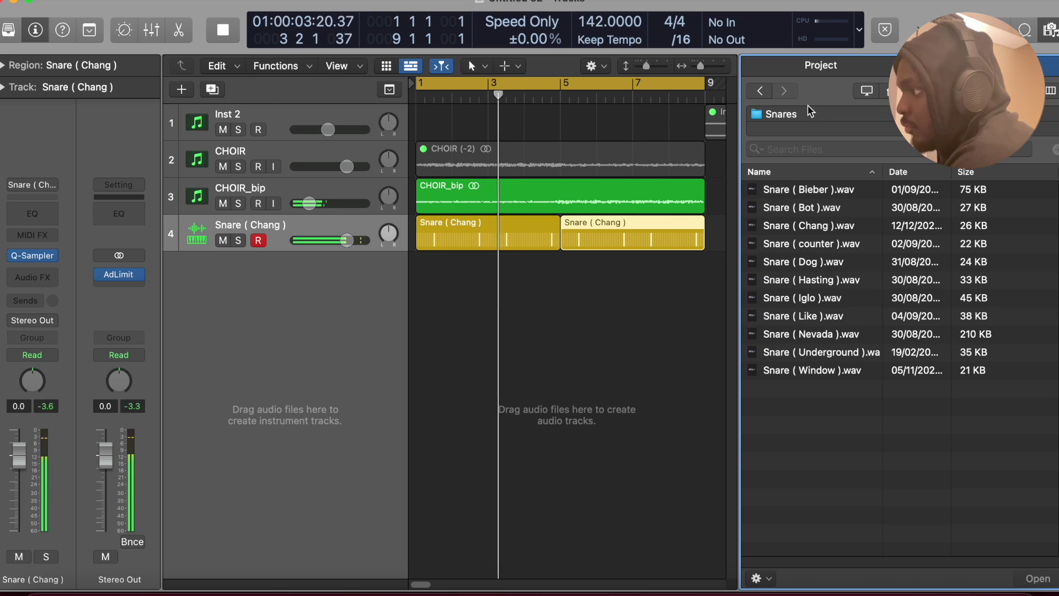
left_click(760, 90)
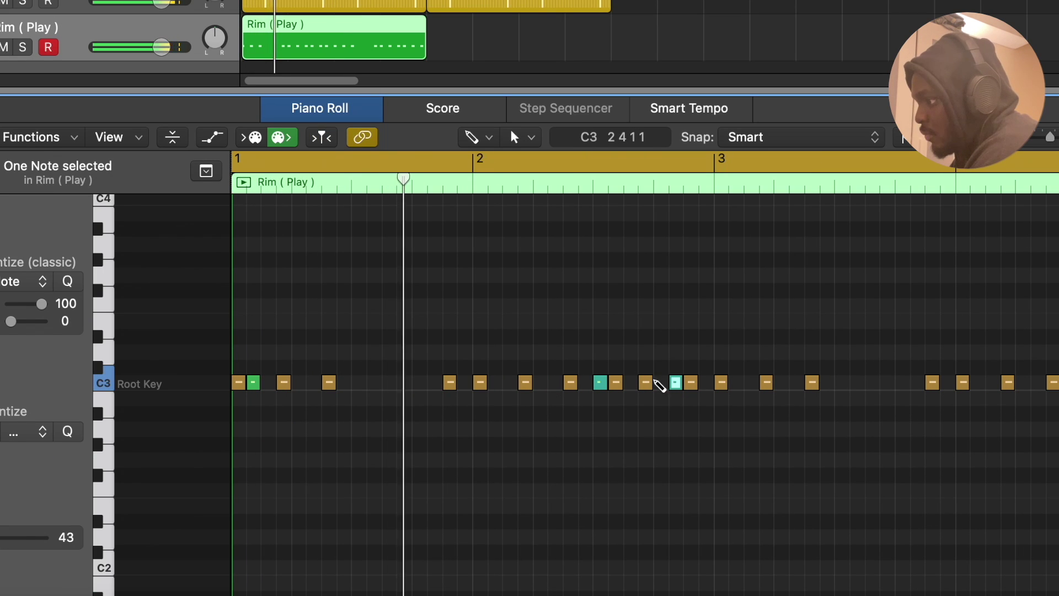
Reduce the velocity of a Rim ( Play ) note on beat 4 of bar 2
left_click(646, 382)
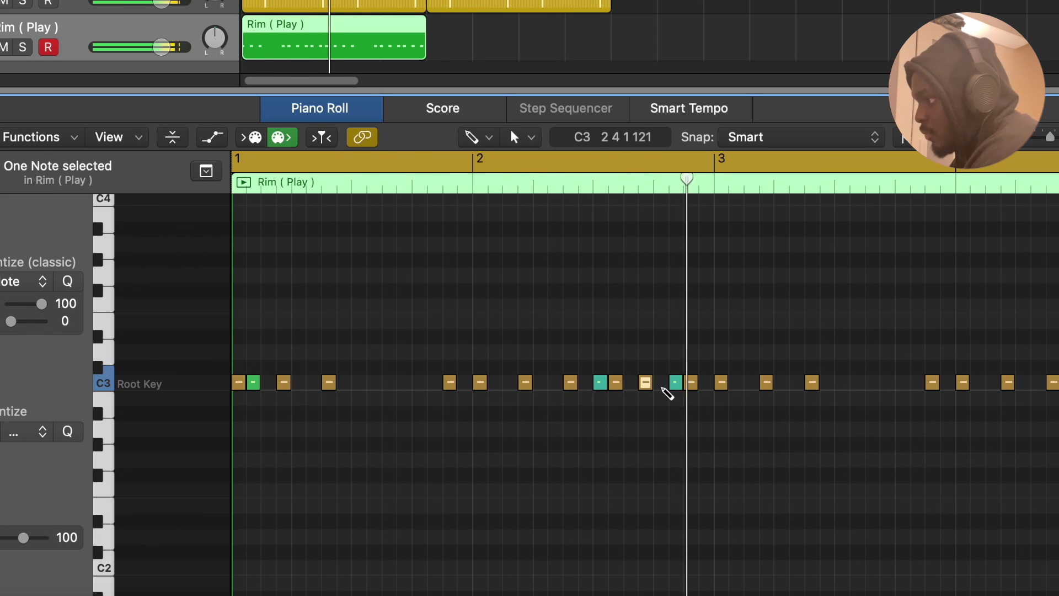
left_click(668, 392)
left_click_drag(3, 538, 0, 537)
key("space")
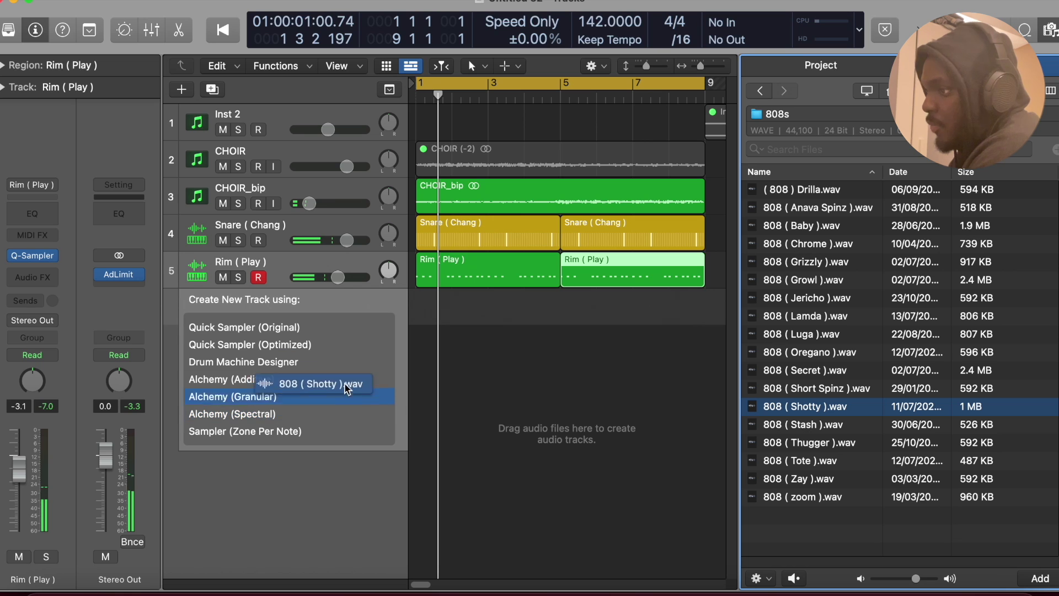
Create a Sampler (Zone Per Note) track from 808 ( Shotty ).wav and bring up its synth settings
left_click_drag(353, 415, 349, 432)
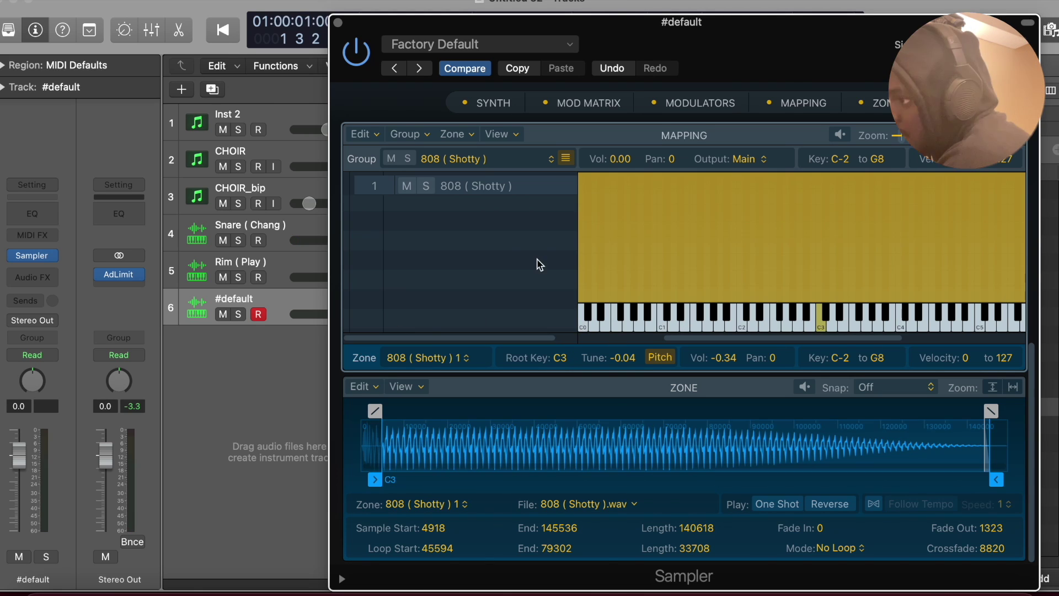
scroll(558, 252, "up", 10)
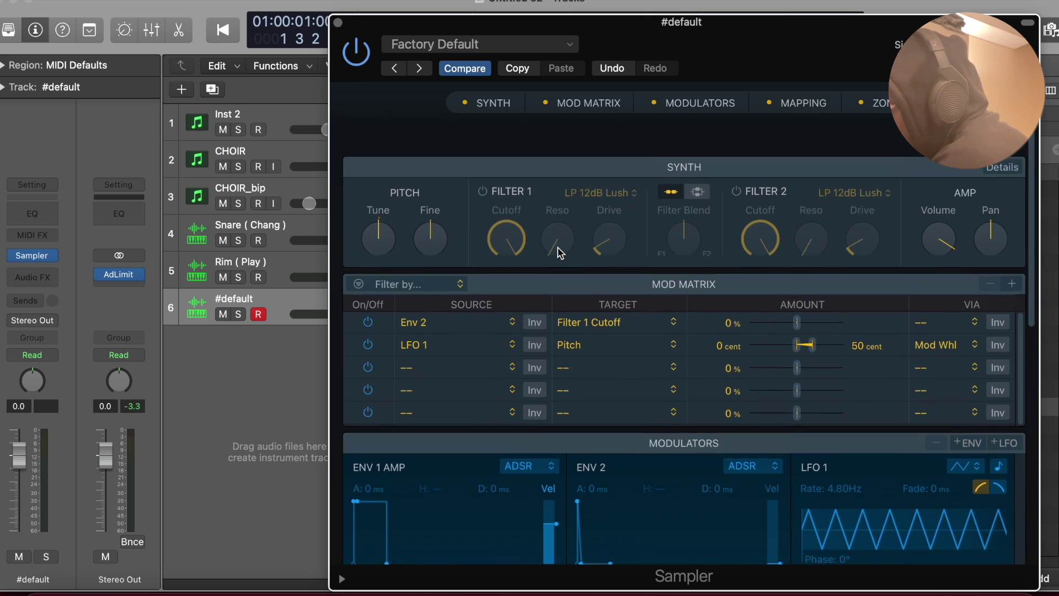
Look through the 808 sampler's mapping and zone settings
scroll(558, 253, "down", 10)
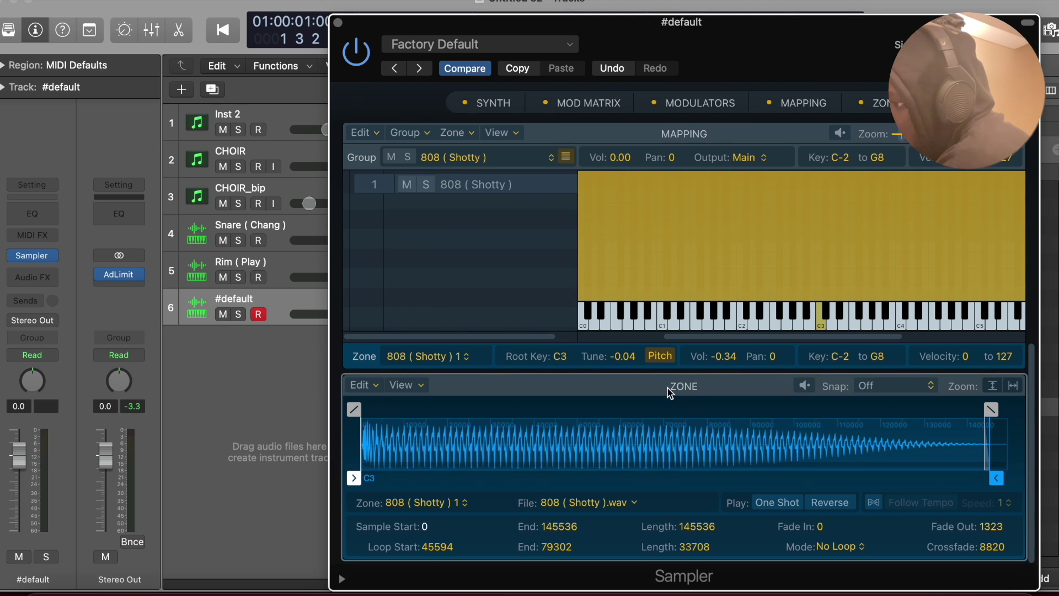
scroll(729, 247, "up", 3)
scroll(728, 246, "up", 8)
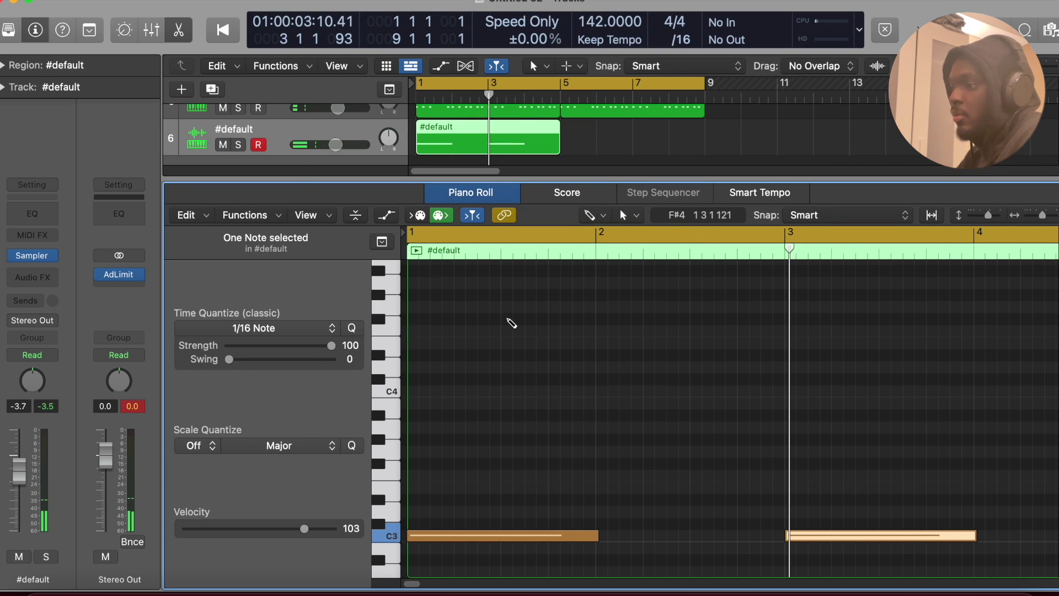
Play the 808 pattern from the start and shorten the C3 notes at bars 1 and 3 to about half a bar each
key("Return")
key("space")
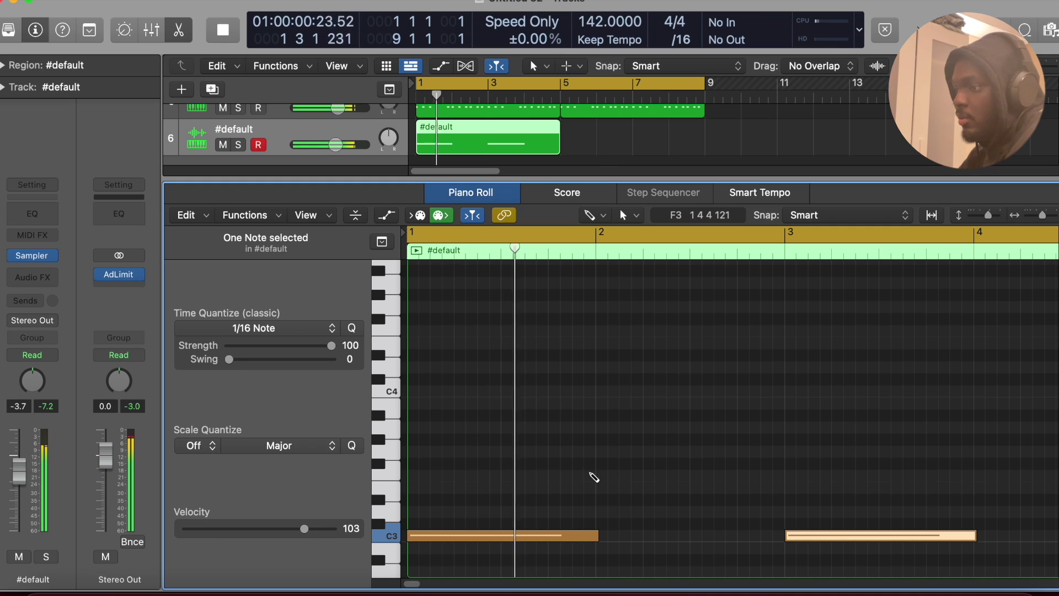
left_click_drag(597, 534, 501, 550)
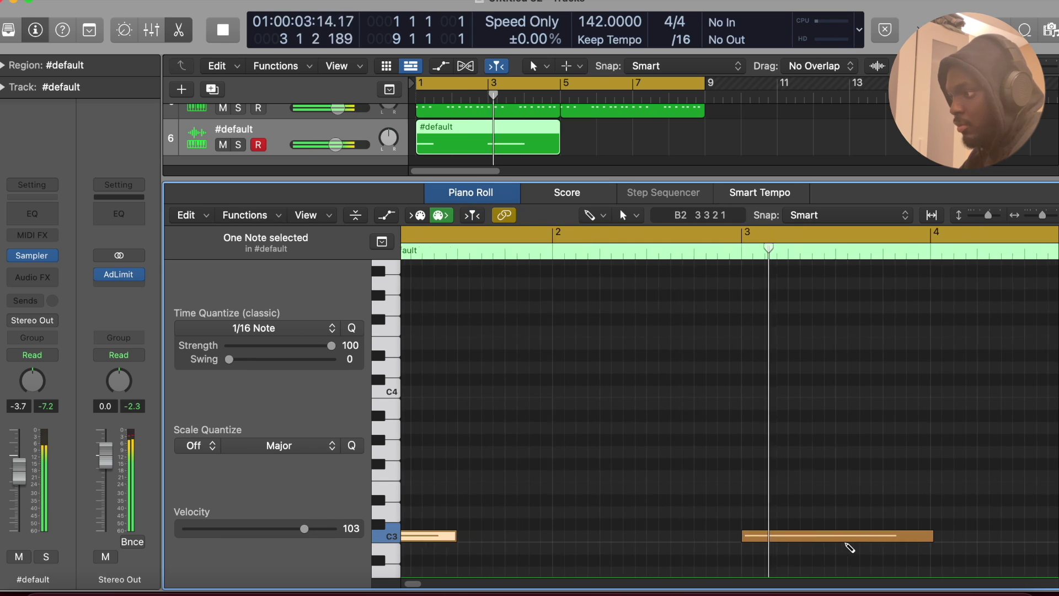
key("space")
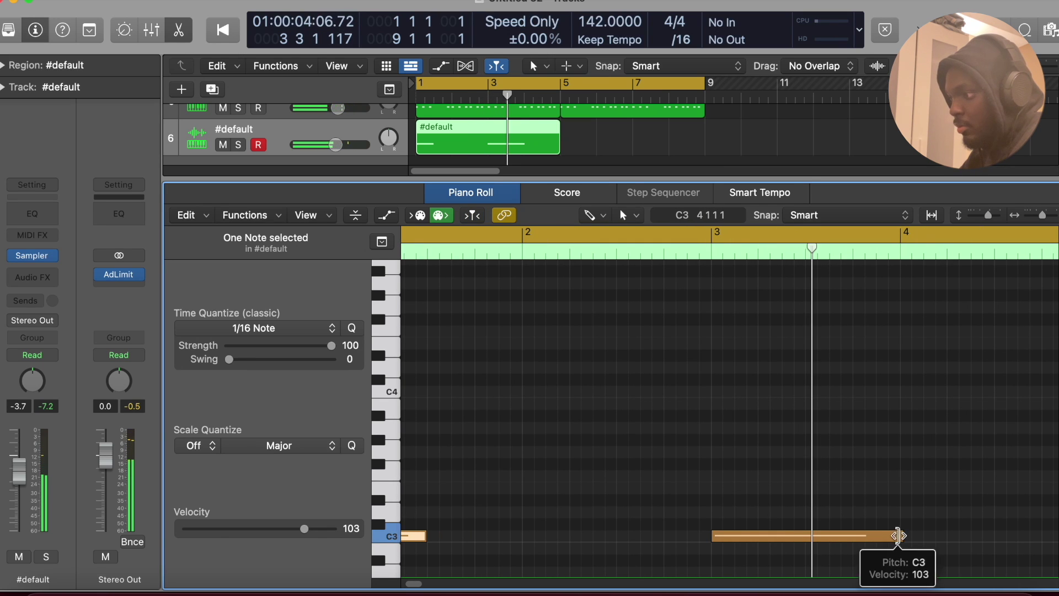
left_click_drag(900, 536, 801, 536)
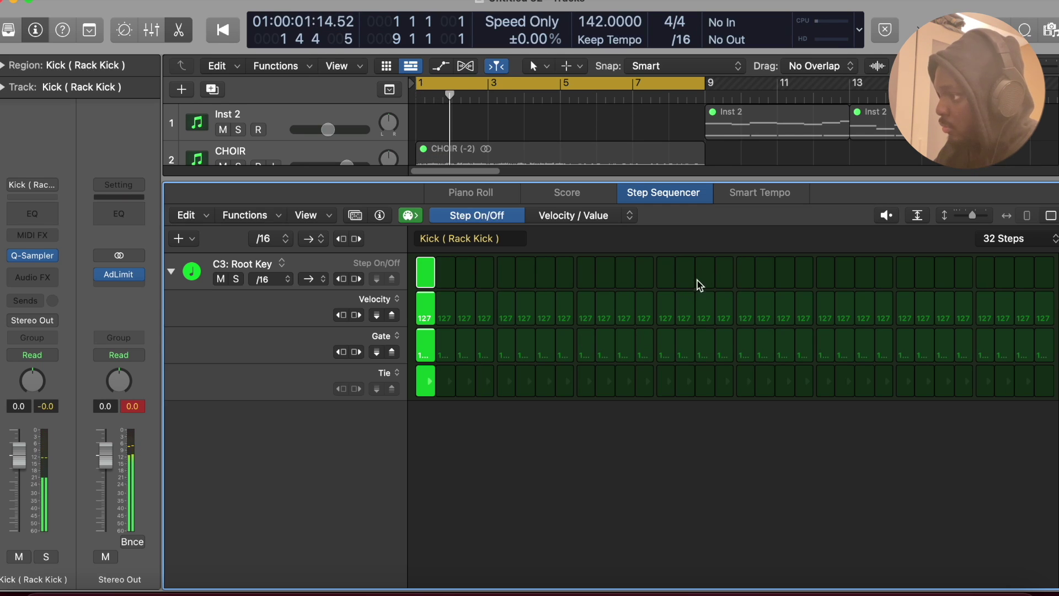
Try a kick hit on step 17 of the Kick ( Rack Kick ) pattern
left_click(747, 273)
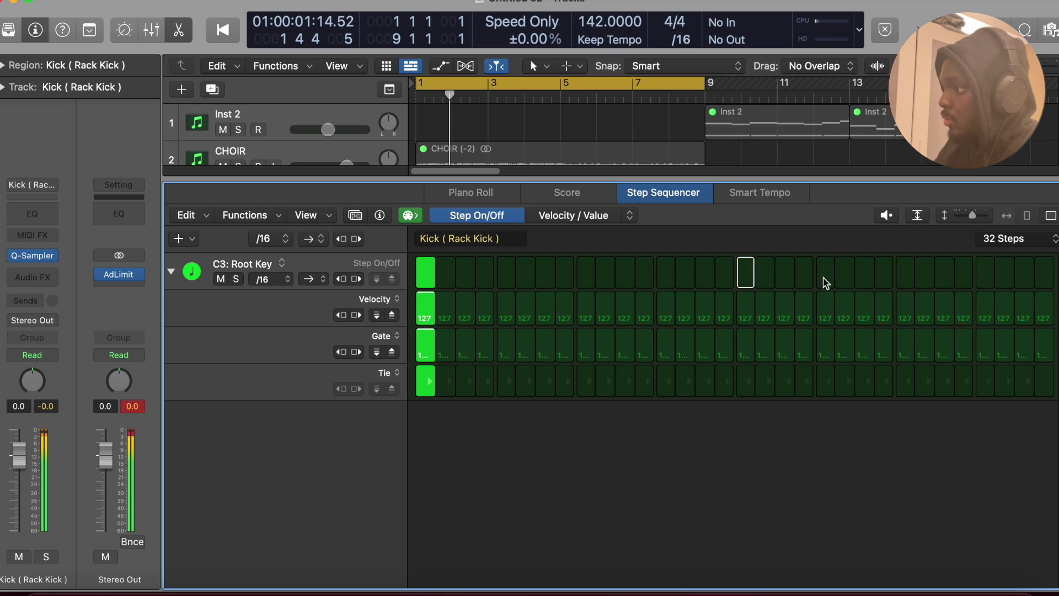
key("space")
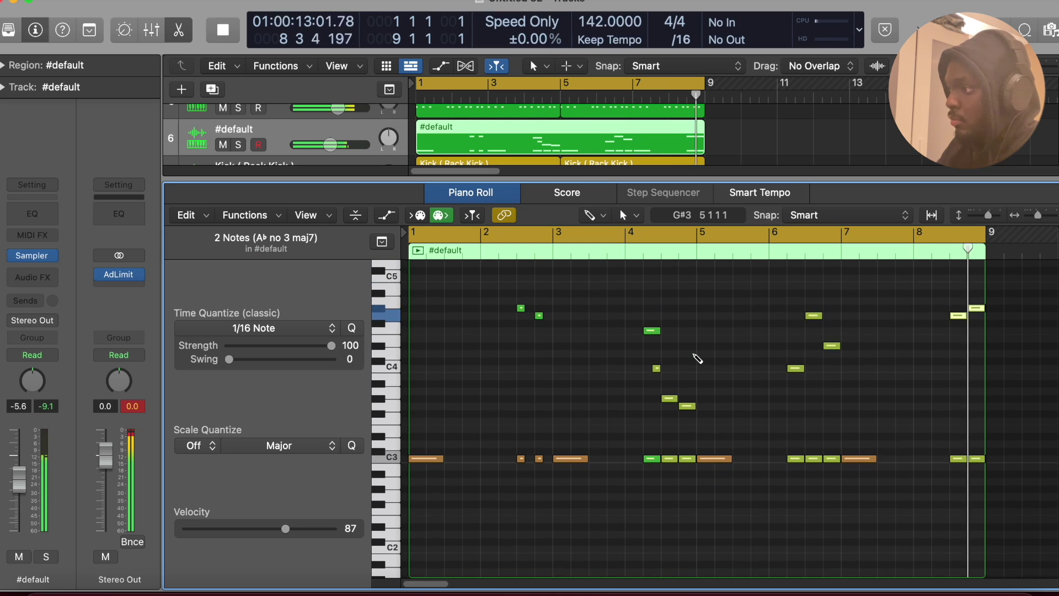
Delete the four short 808 notes in bar 2 and the six notes in bar 6, and close the note editor
scroll(697, 358, "up", 2)
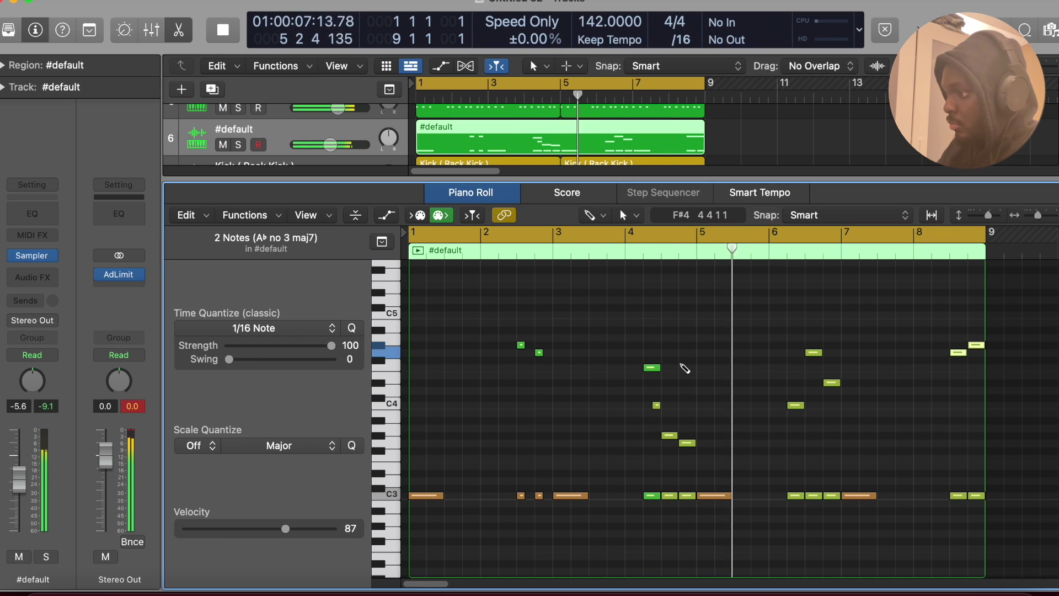
key("space")
mouse_move(537, 515)
left_mouse_down()
mouse_move(532, 324)
mouse_move(503, 328)
mouse_move(544, 504)
left_mouse_up()
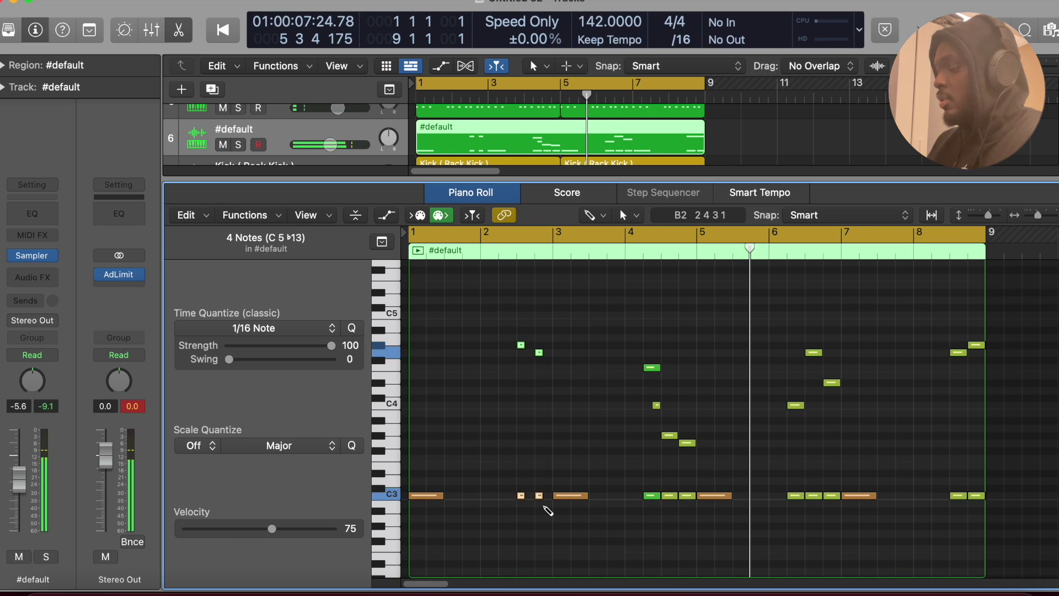
key("Delete")
key("space")
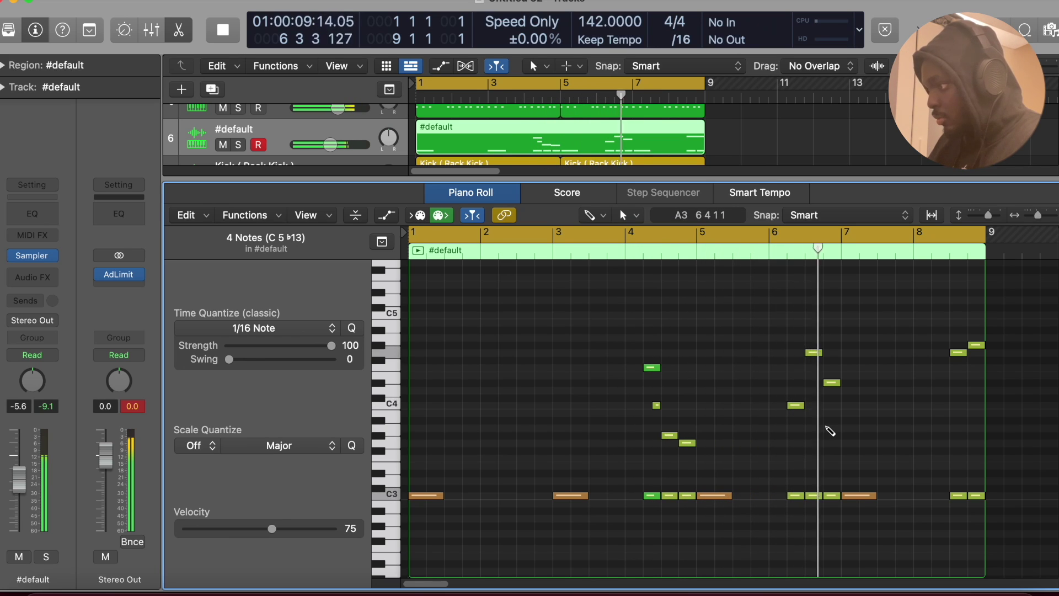
left_click_drag(780, 336, 835, 515)
key("BackSpace")
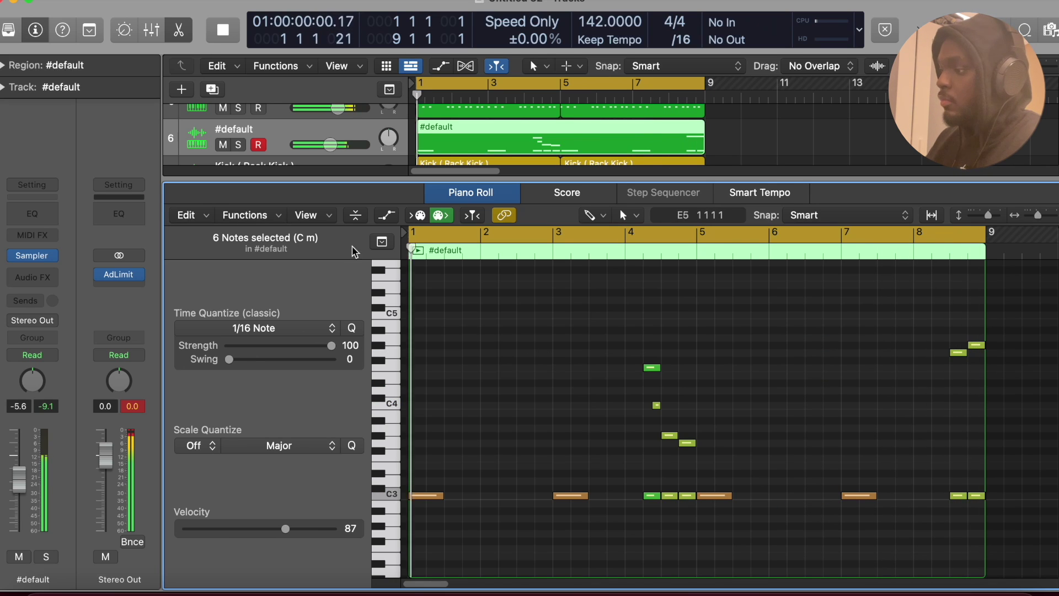
key("p")
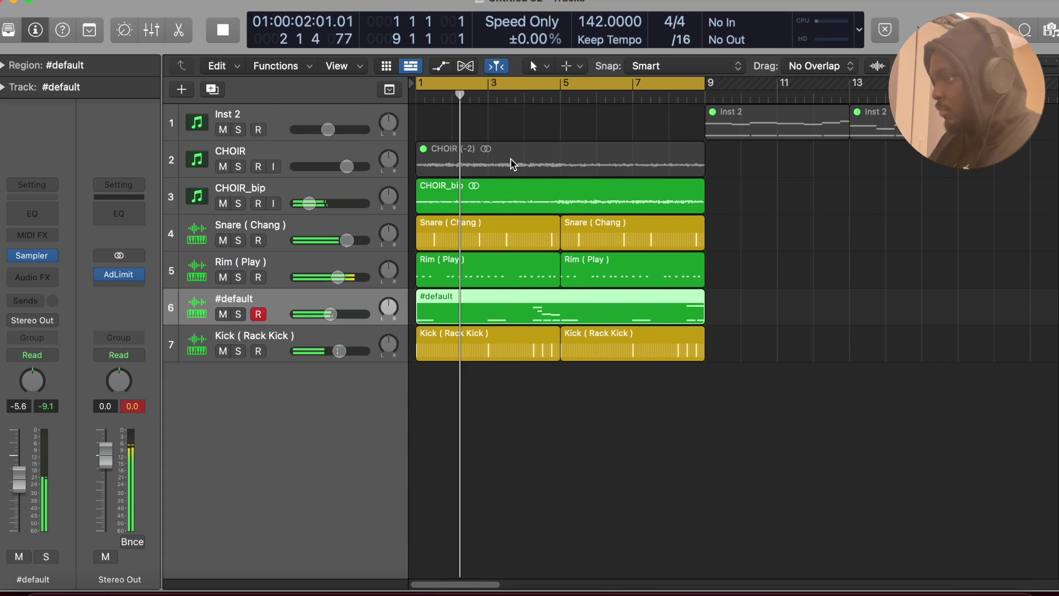
Add Perc ( Church Bell ).wav from the Percs folder as a new audio track starting at bar 1 and audition it
key("f")
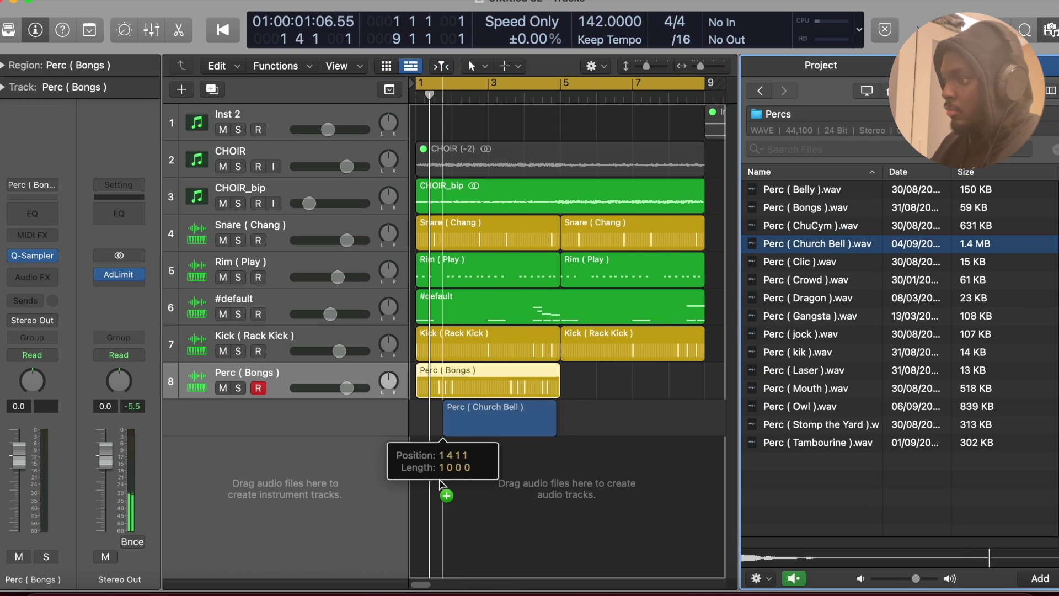
left_click_drag(452, 479, 421, 486)
key("space")
key("space")
Shorten the church bell region to end at bar 3 and lower its track volume to -7.0 dB
left_click(457, 422)
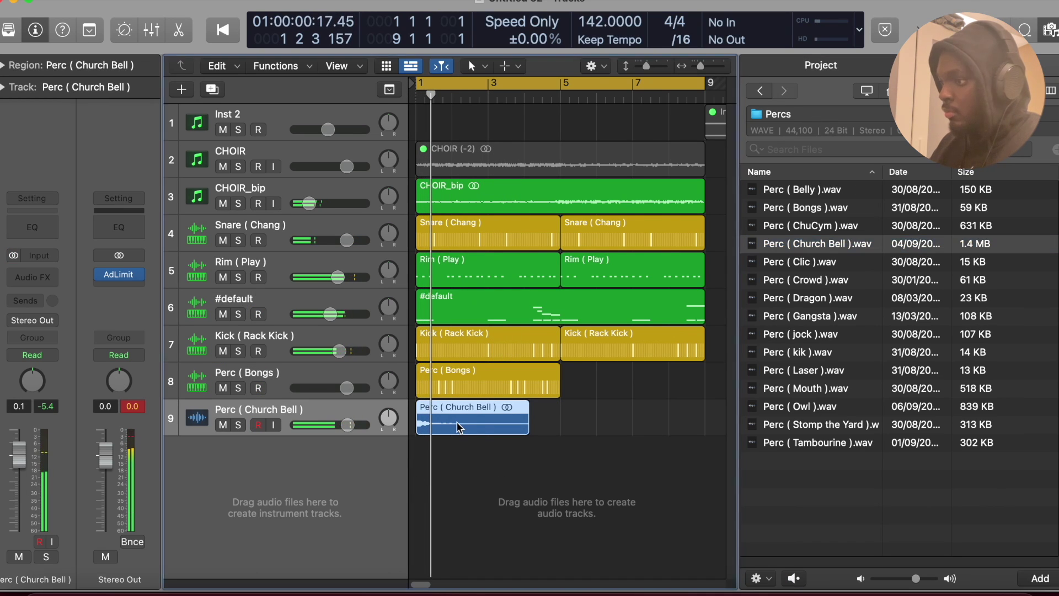
key("space")
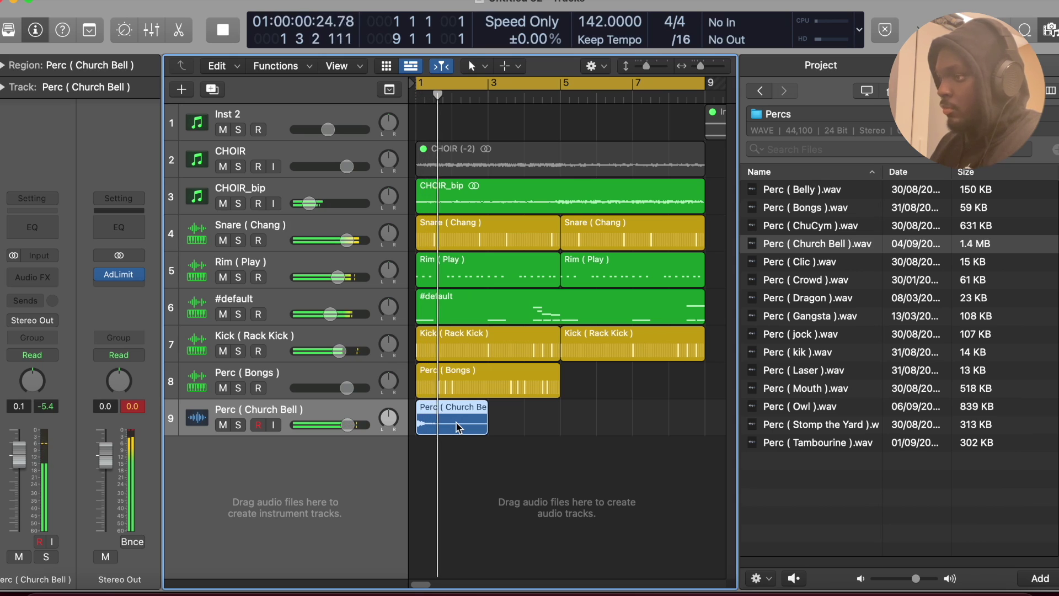
left_click_drag(347, 425, 328, 424)
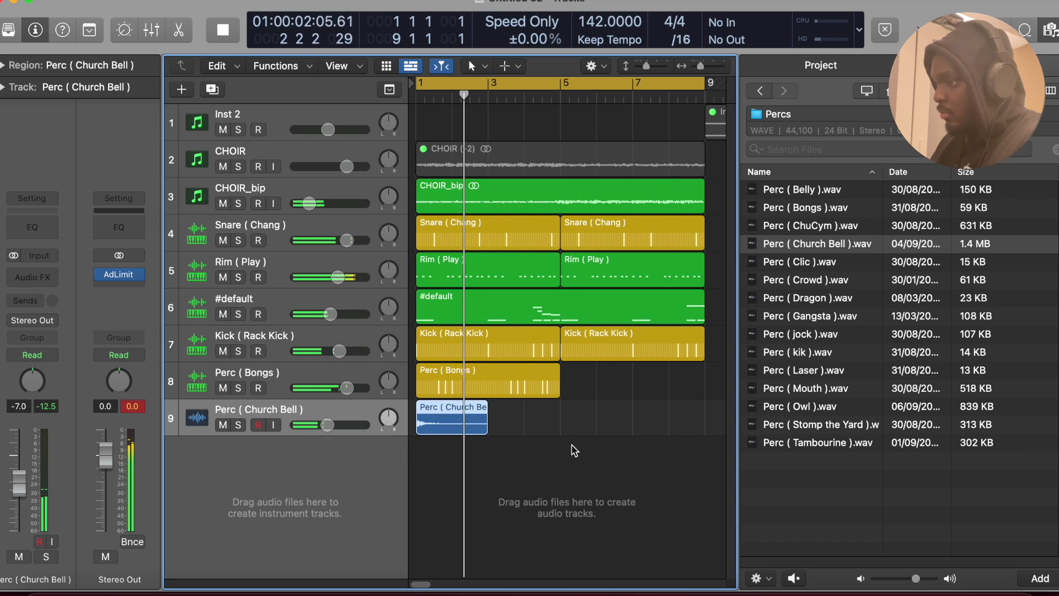
key("f")
key("f")
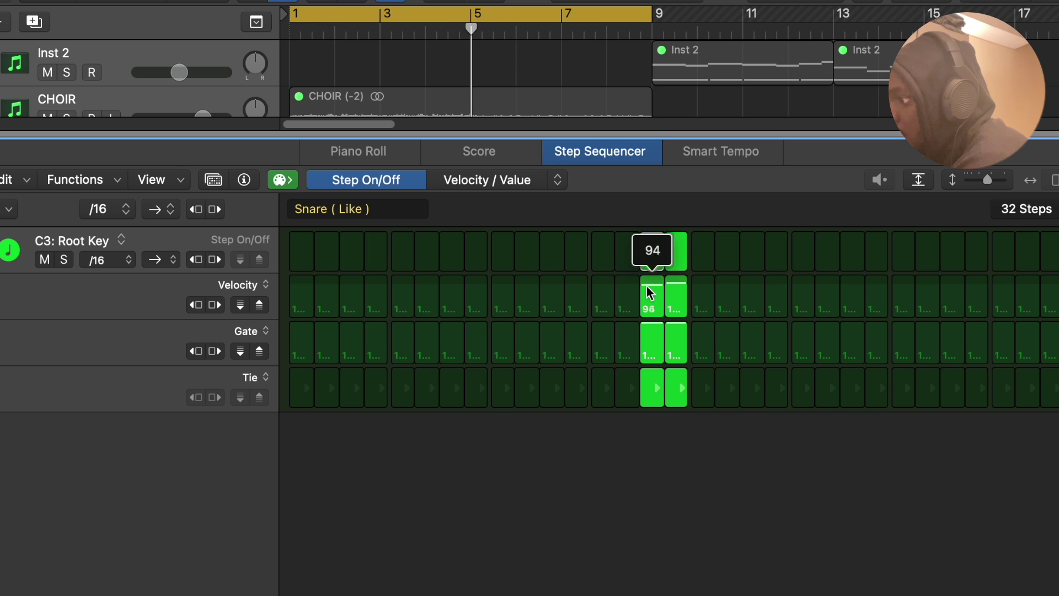
Lower the velocity of the first Snare ( Like ) hit to 63 and extend the pattern to 64 steps
left_click_drag(649, 292, 651, 304)
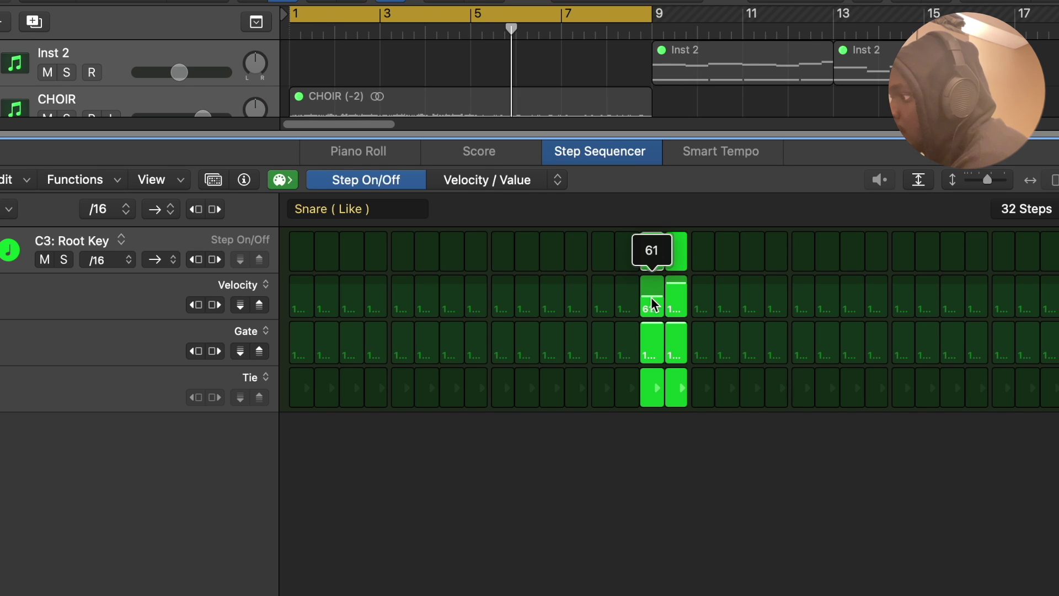
left_click(1026, 216)
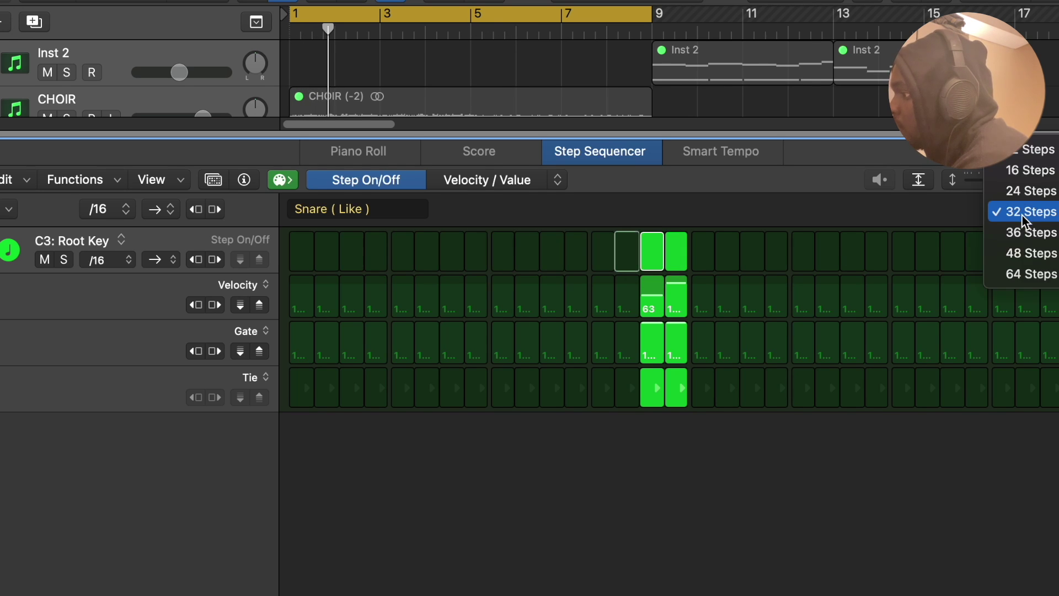
left_click(1025, 273)
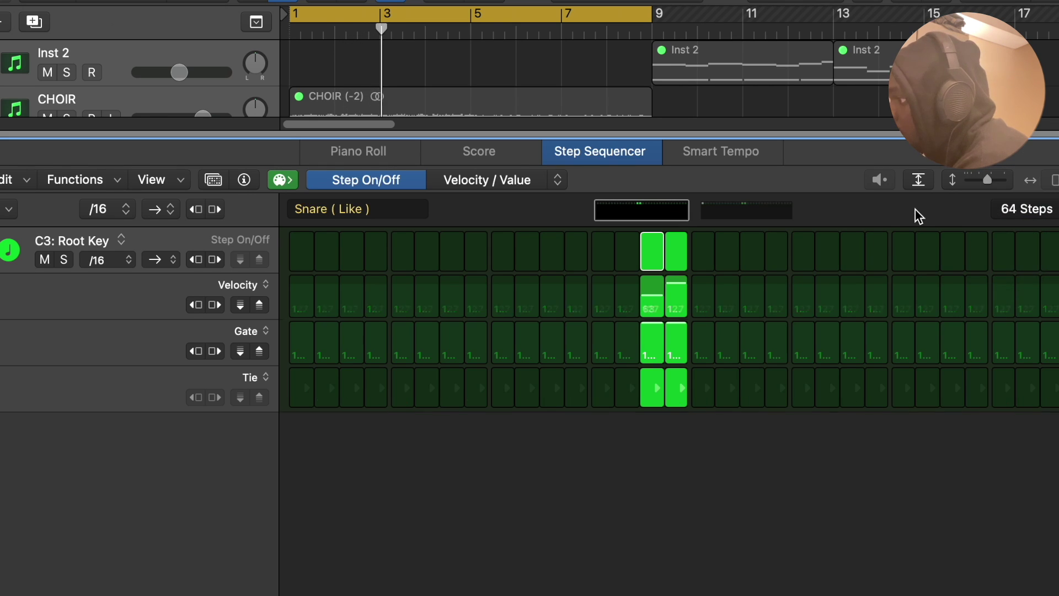
Remove the copied snare hits on steps 15 and 16 of the second half of the Snare ( Like ) pattern
left_click(657, 255)
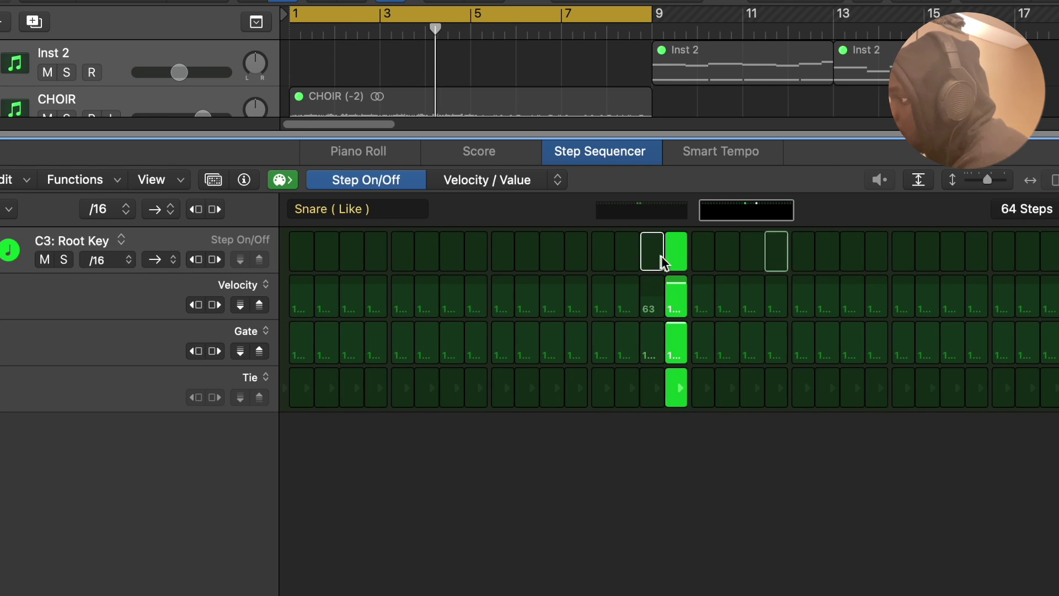
left_click(676, 255)
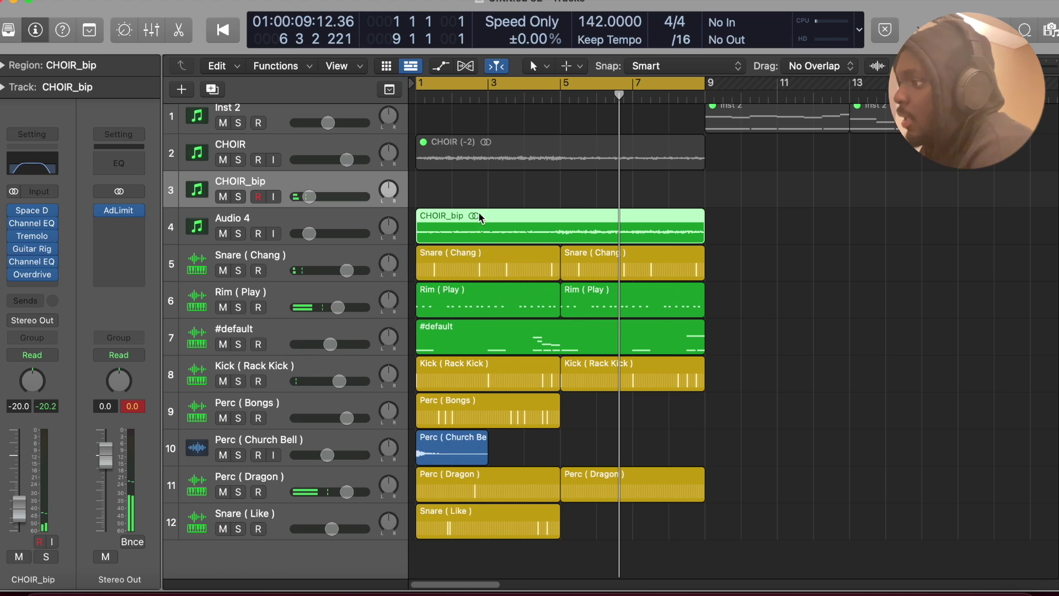
Copy the CHOIR_bip region from Audio 4 to the start of the CHOIR_bip track and mute that track
left_click_drag(478, 216, 478, 197)
left_click(220, 197)
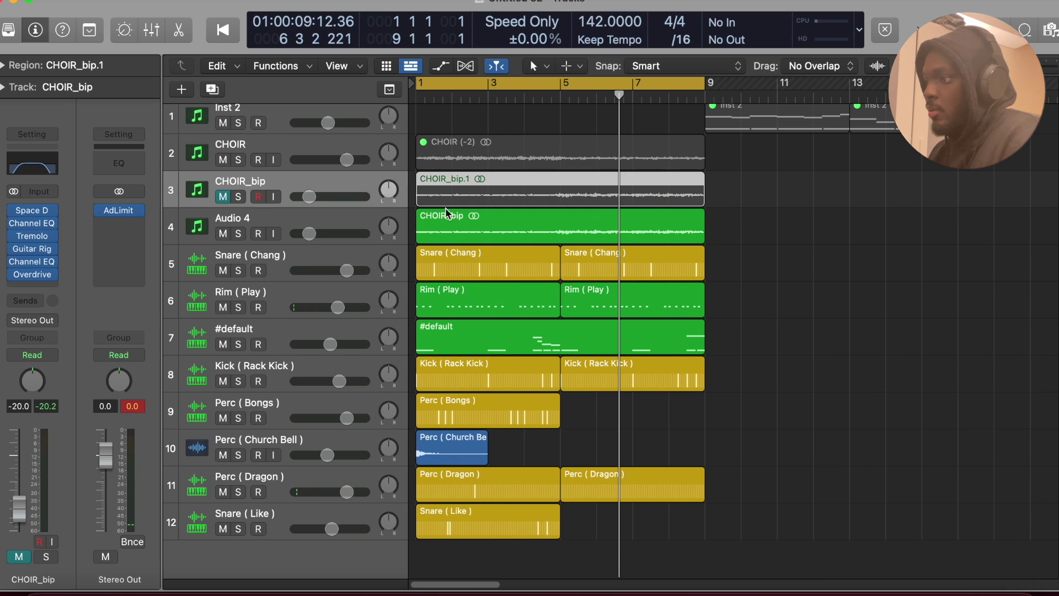
Split the choir region on Audio 4 into equal half-bar slices with the Scissors tool and return to the Pointer tool
left_click(456, 216)
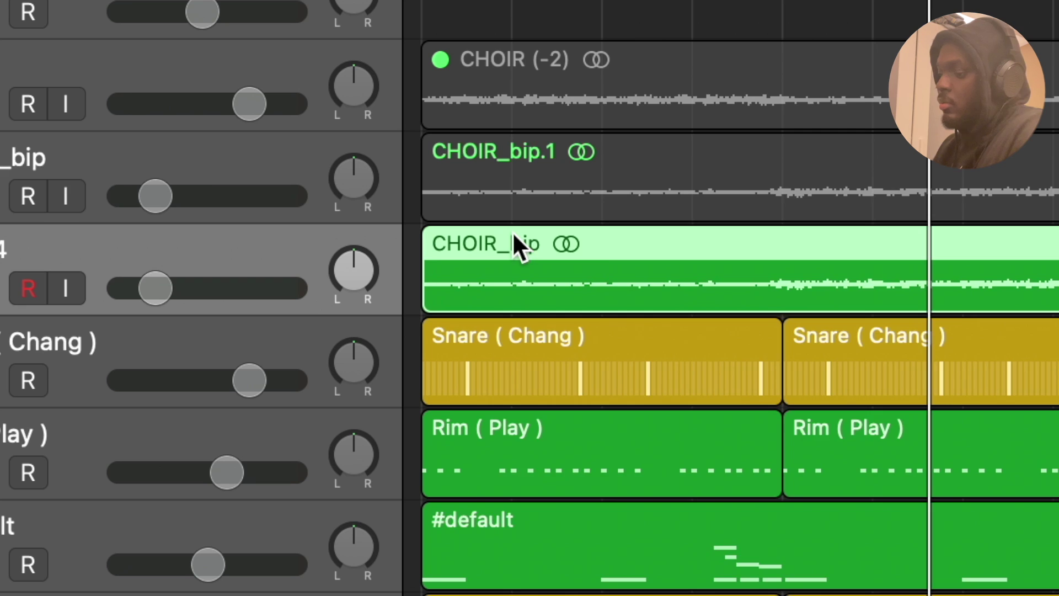
key("t")
key("i")
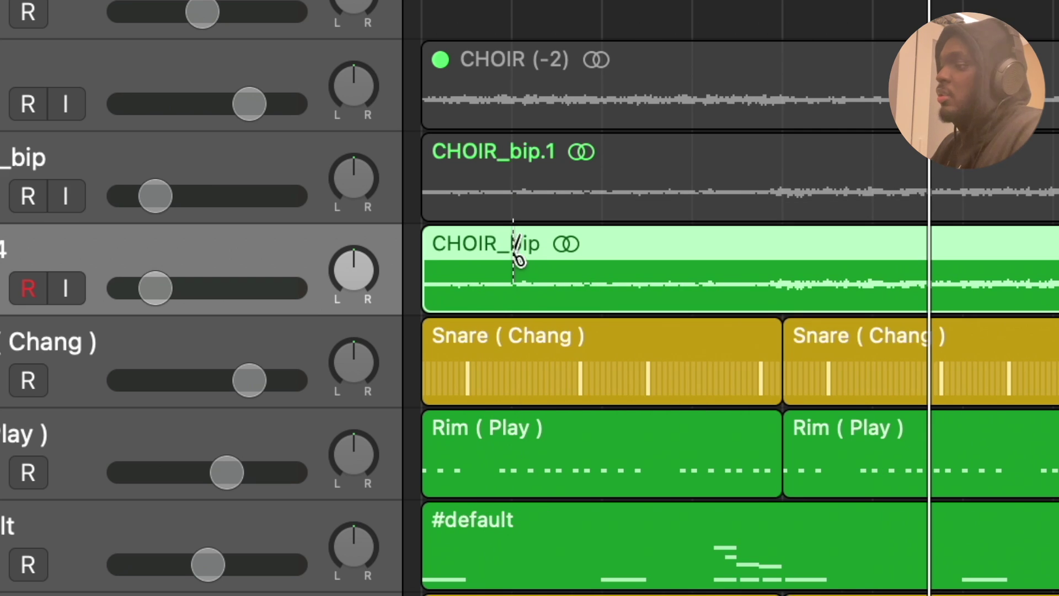
left_click(465, 293, "alt")
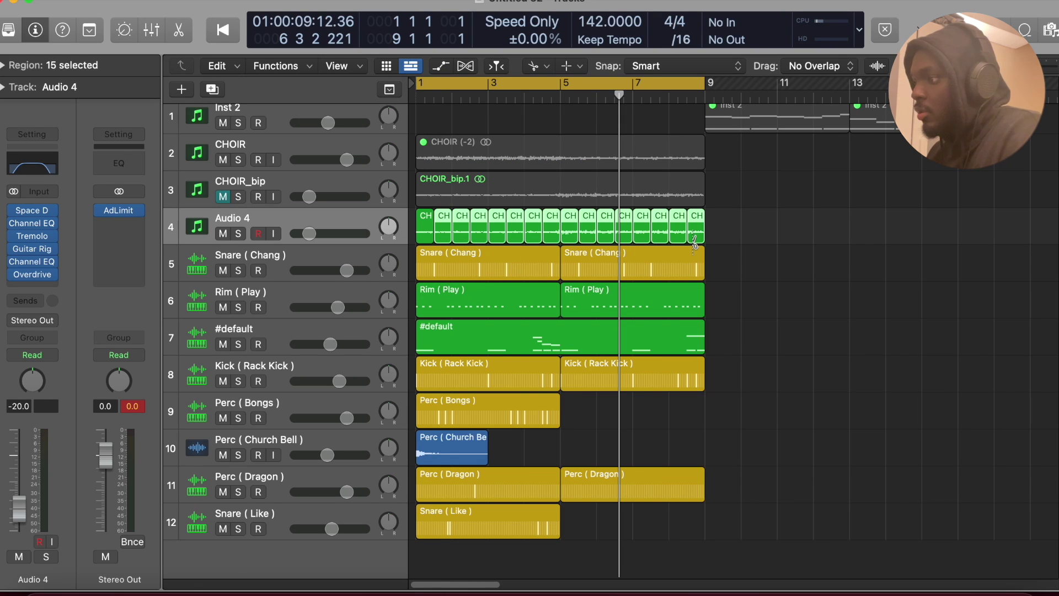
key("t")
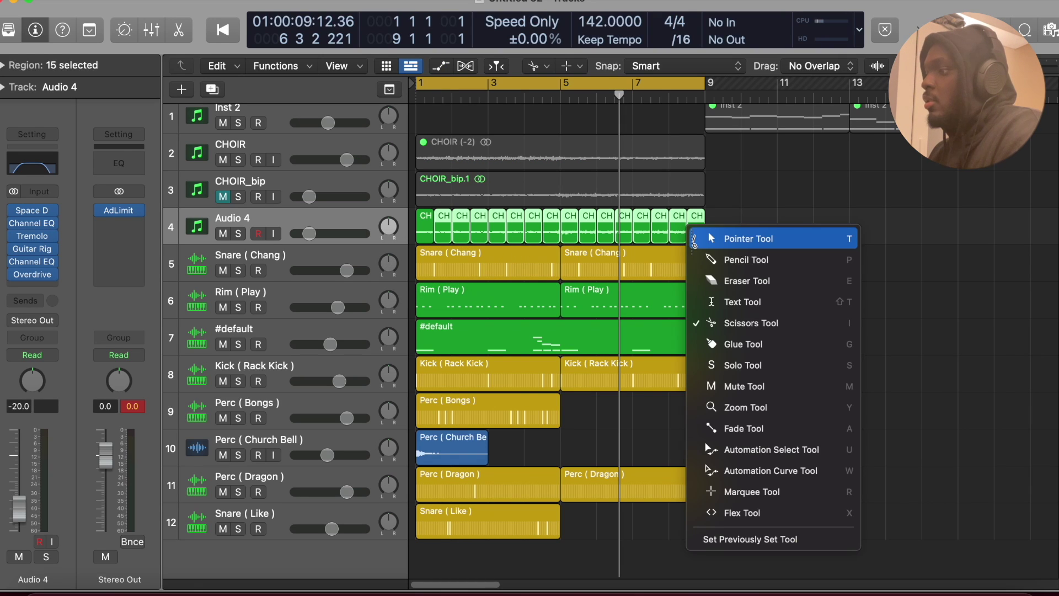
key("t")
Select all 16 choir slices and trim them to about one and a half beats each, leaving gaps between them
left_click_drag(755, 235, 442, 237)
scroll(429, 235, "up", 5)
key("space")
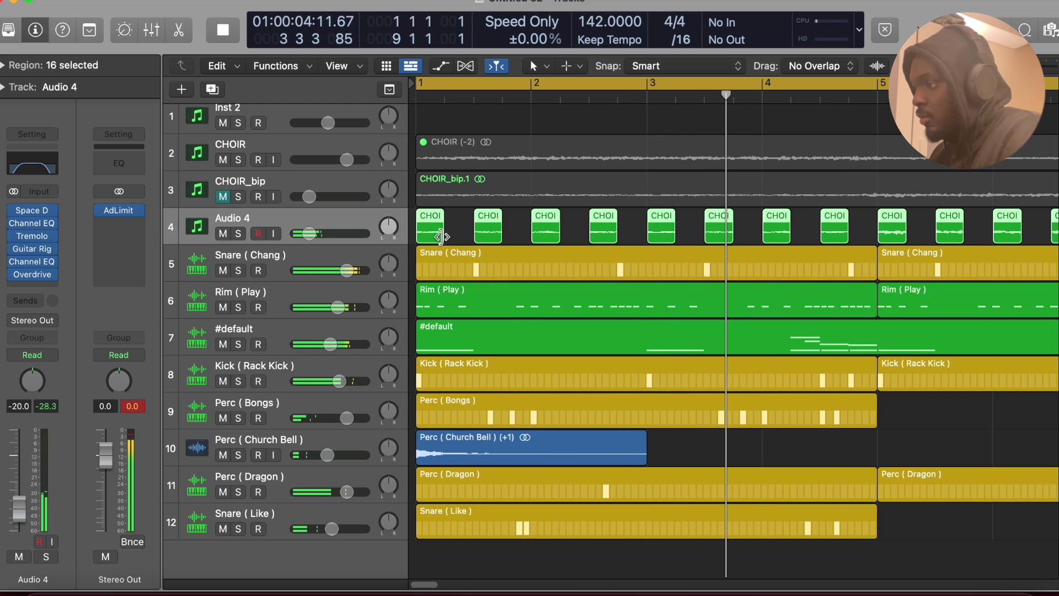
left_click_drag(441, 237, 458, 237)
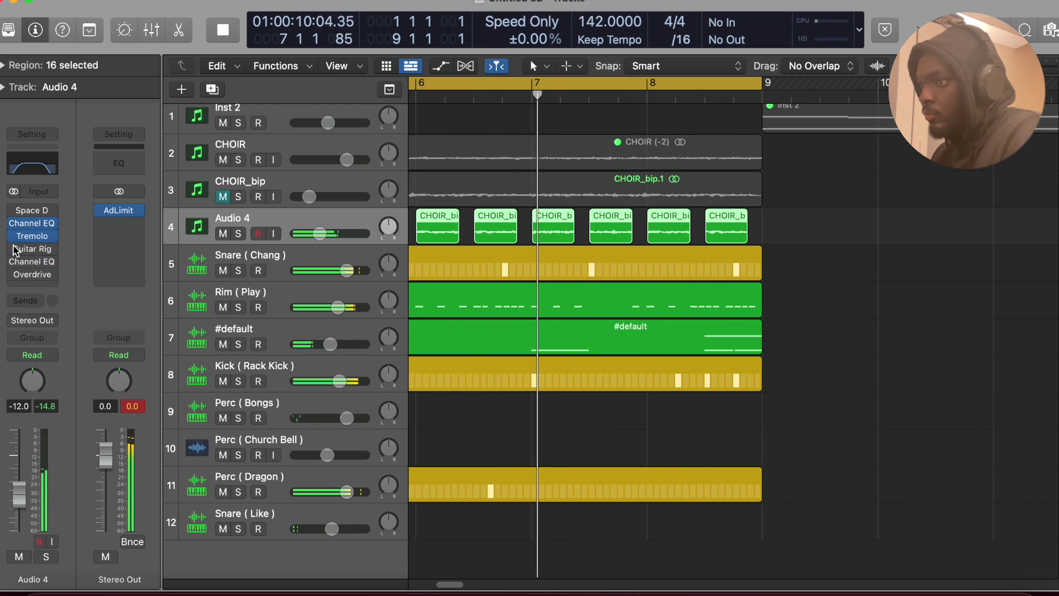
Play from the start, try Space D on Audio 4, and re-enable its Tremolo, second Channel EQ and Overdrive effects
scroll(679, 256, "left", 10)
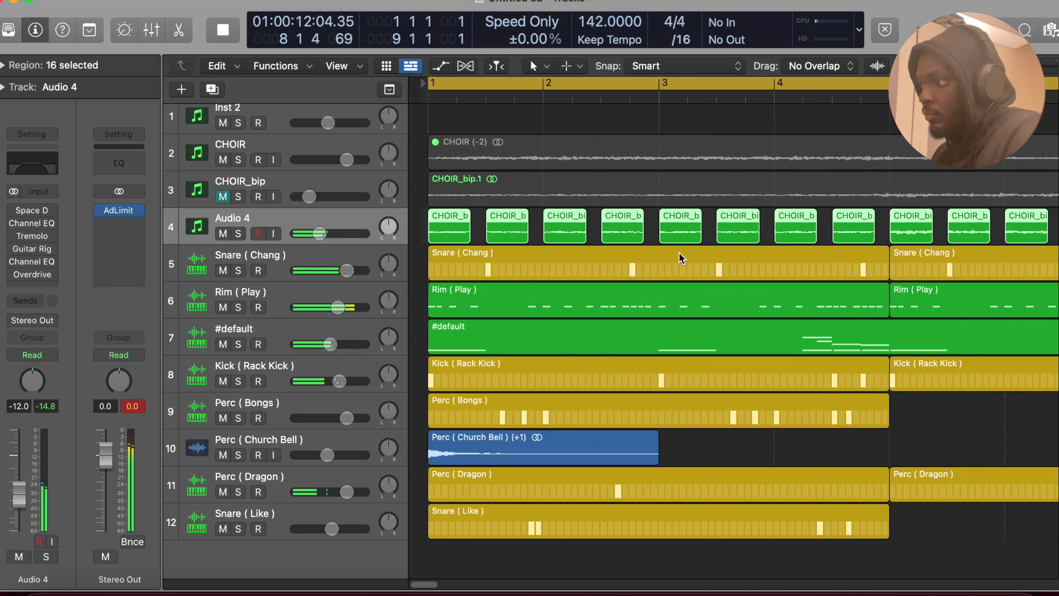
scroll(679, 256, "down", 5)
key("Return")
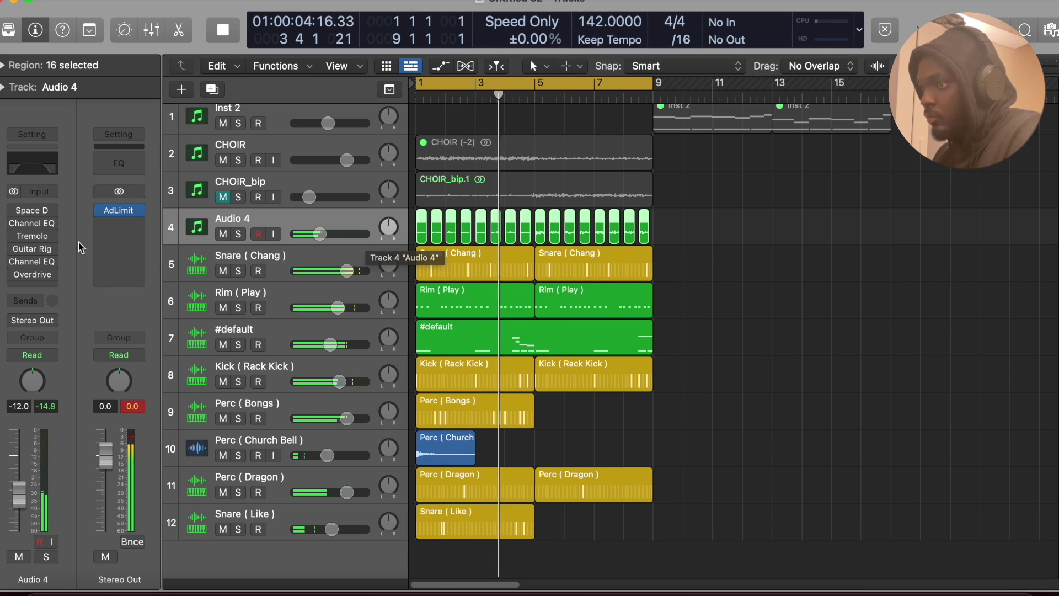
mouse_move(14, 212)
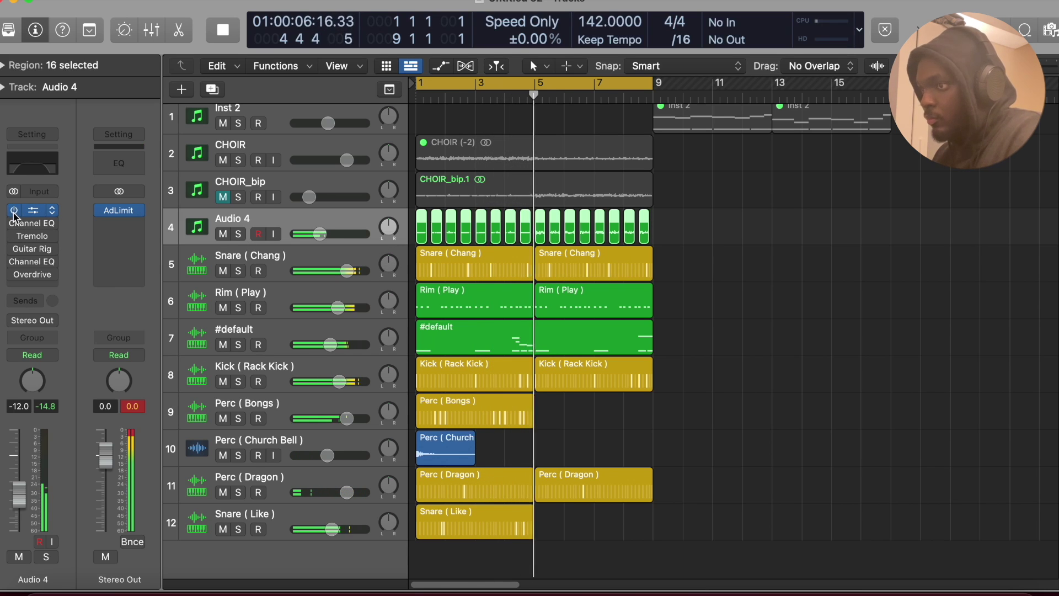
left_click(14, 212)
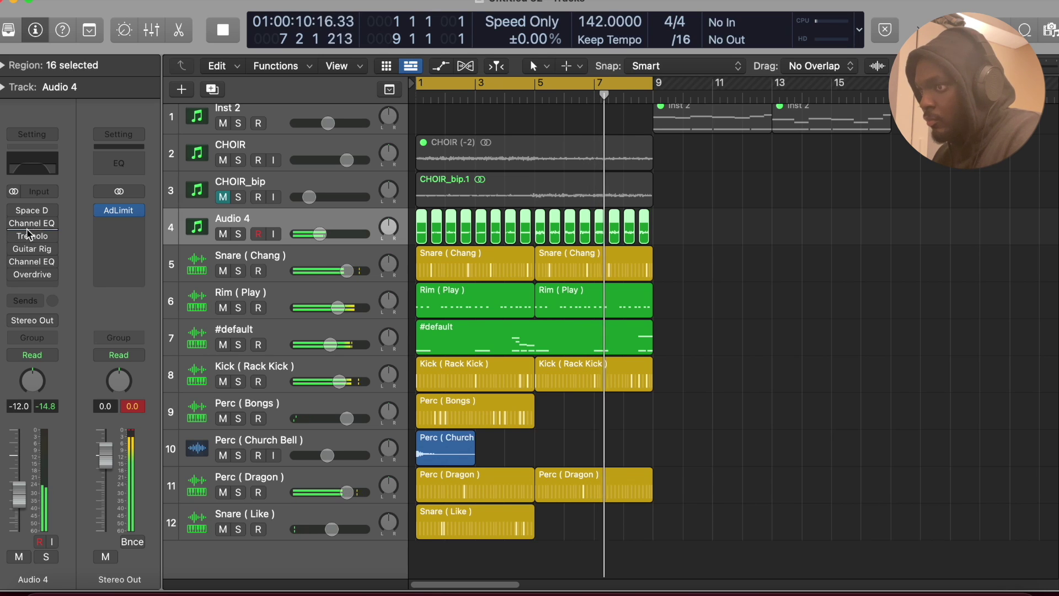
left_click(15, 236)
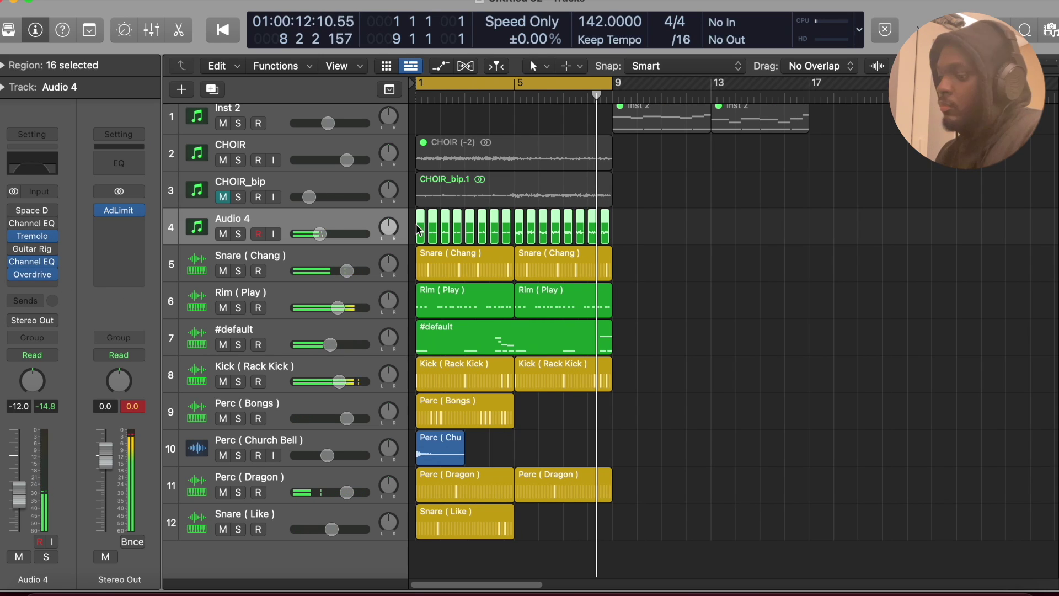
Open the Region inspector for the 16 selected choir slices and adjust their fade-in
key("alt+r")
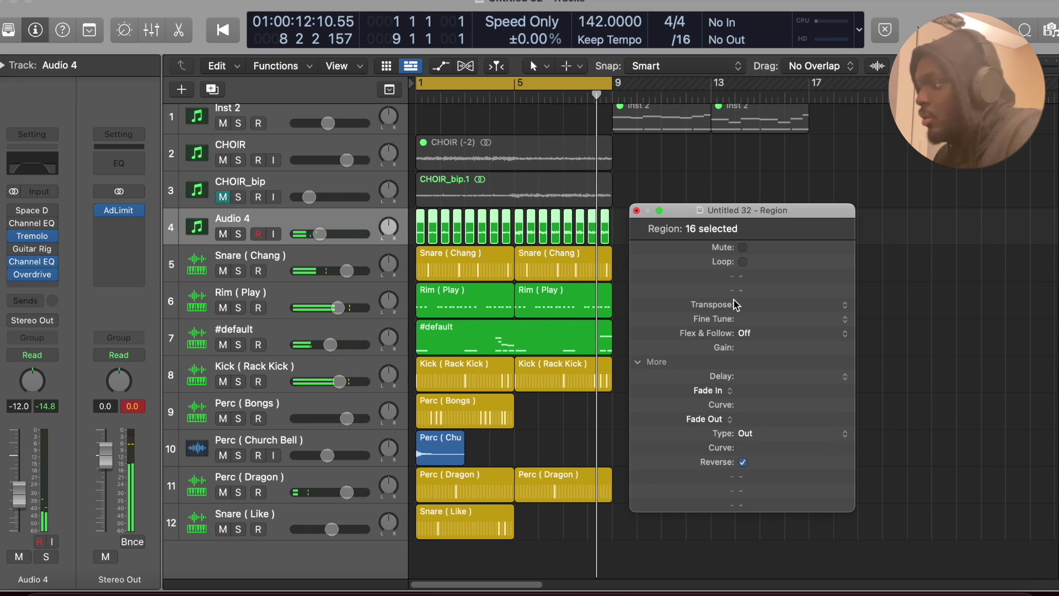
left_click_drag(750, 388, 754, 386)
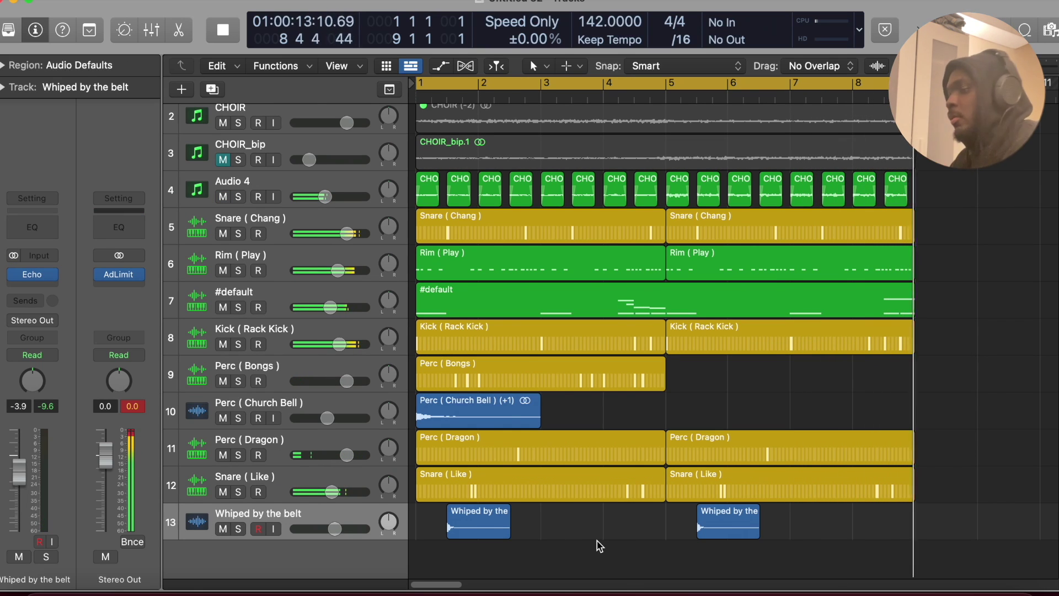
Play the beat from the start, mute the Audio 4 slices and unmute the CHOIR_bip track
key("Return")
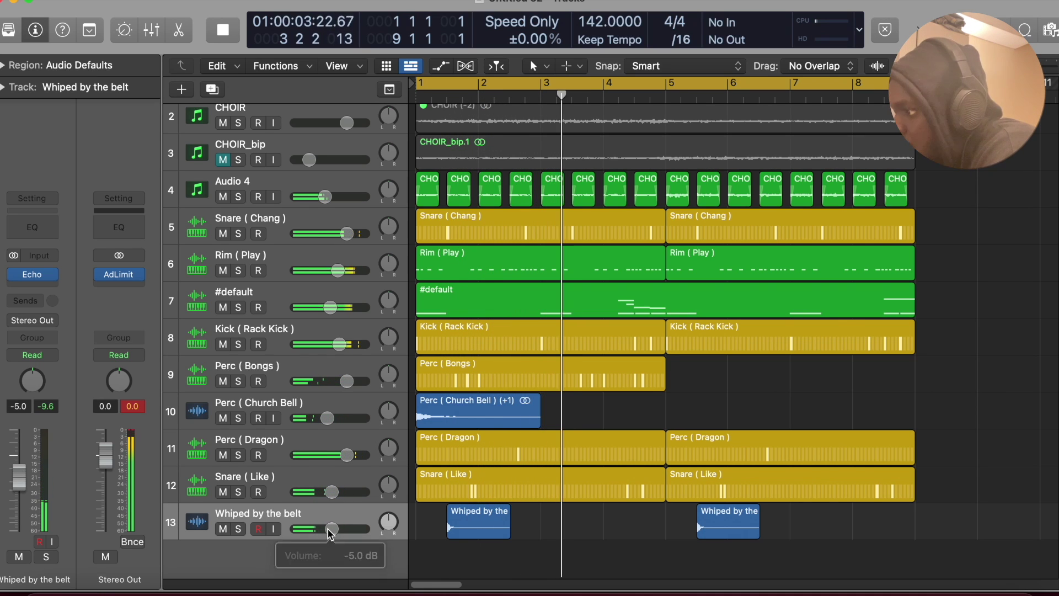
scroll(710, 443, "up", 1)
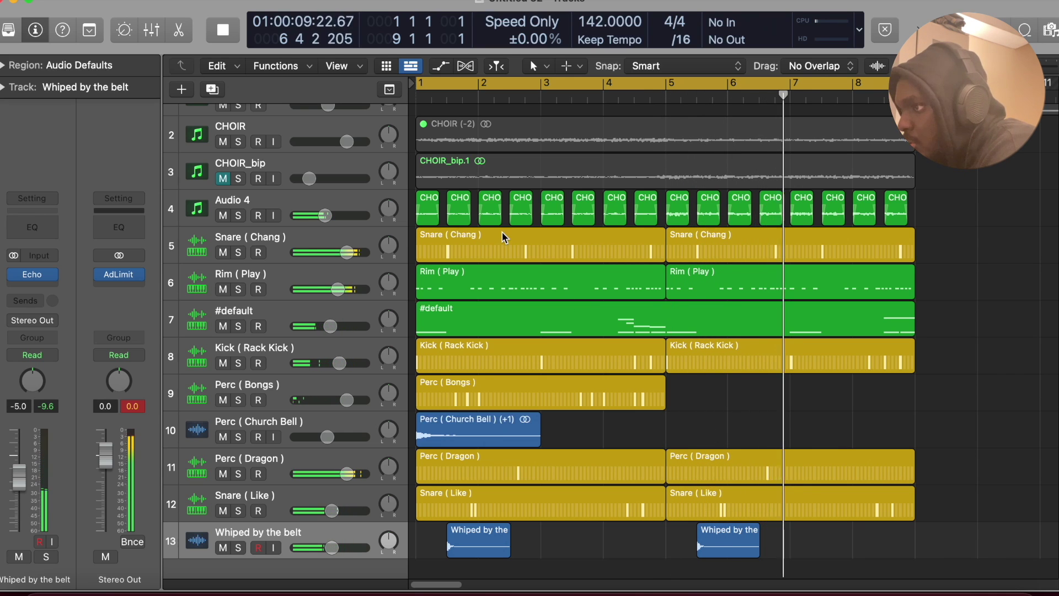
scroll(474, 229, "up", 2)
scroll(474, 229, "down", 1)
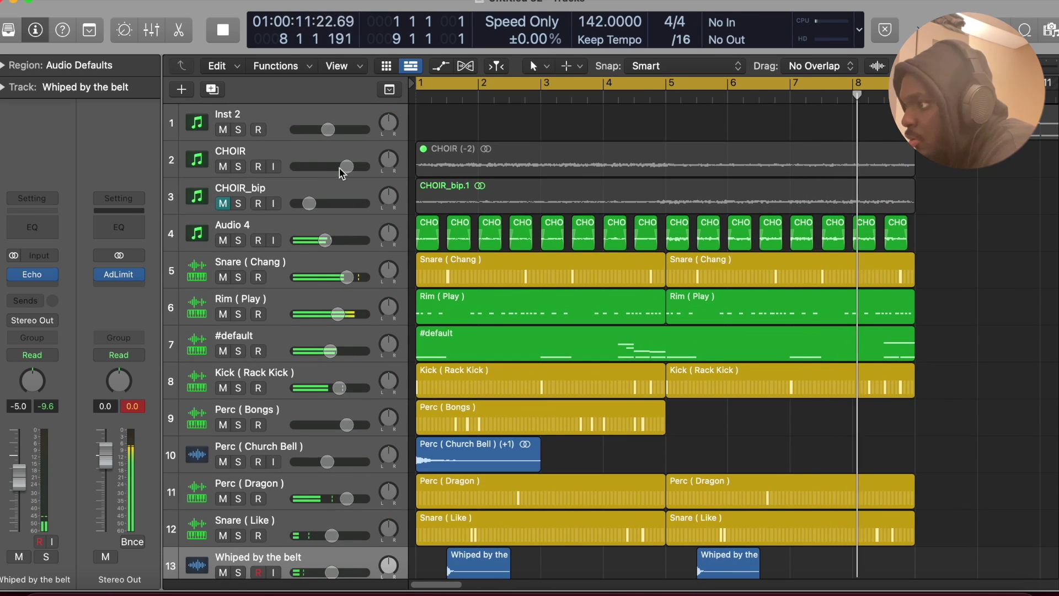
left_click(223, 240)
left_click(223, 204)
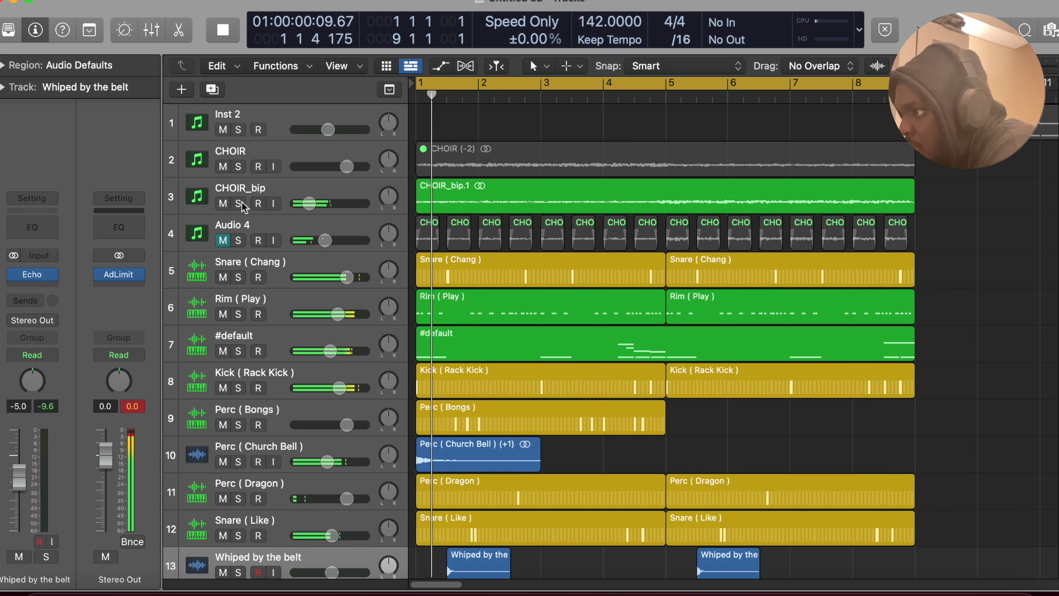
Create a new software instrument track below the Whiped by the belt track and check its list of instrument plug-ins
left_click(182, 89)
left_click(743, 395)
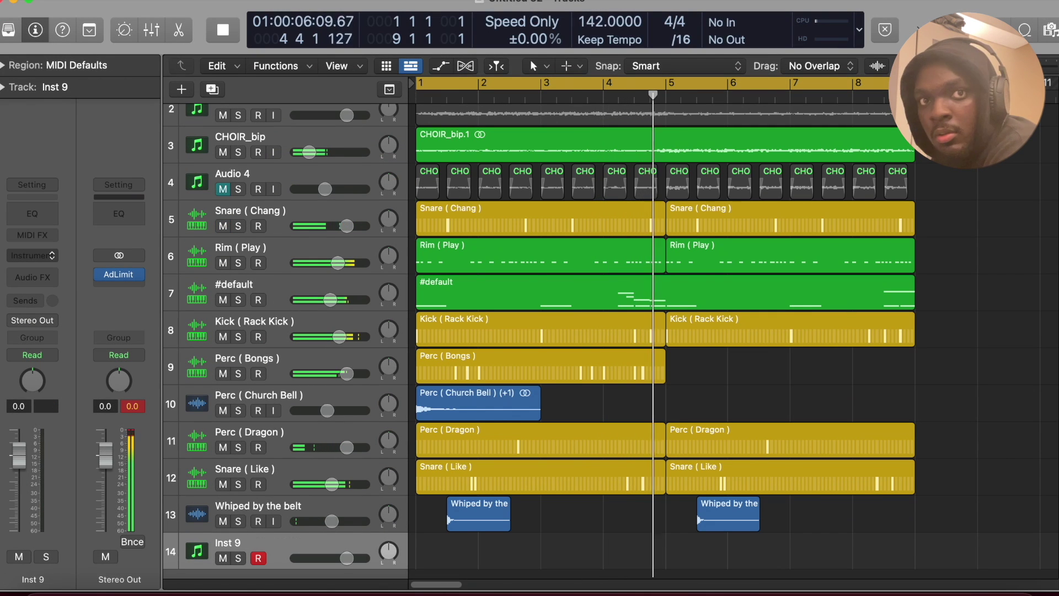
left_click(27, 257)
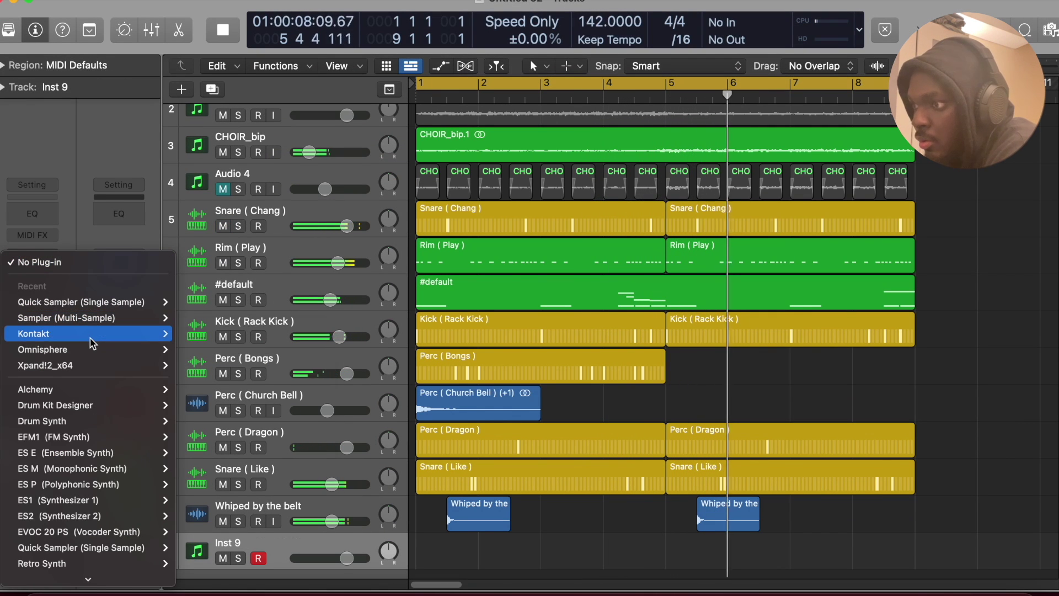
left_click(68, 206)
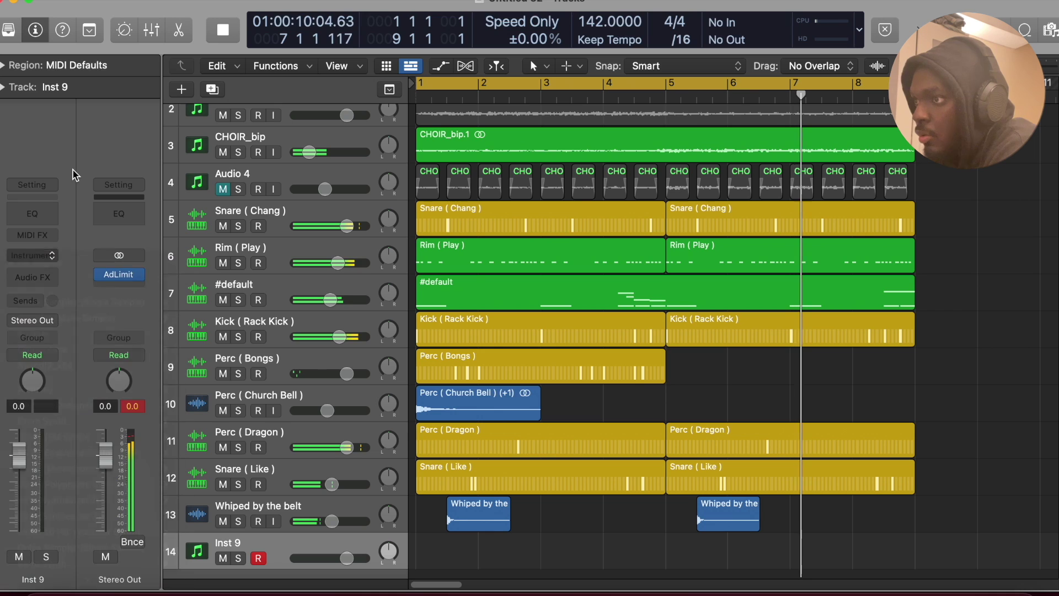
Load Vintage Mellotron on the new instrument track and switch it to the Boys Choir preset while the beat plays
left_click(9, 30)
left_click(125, 227)
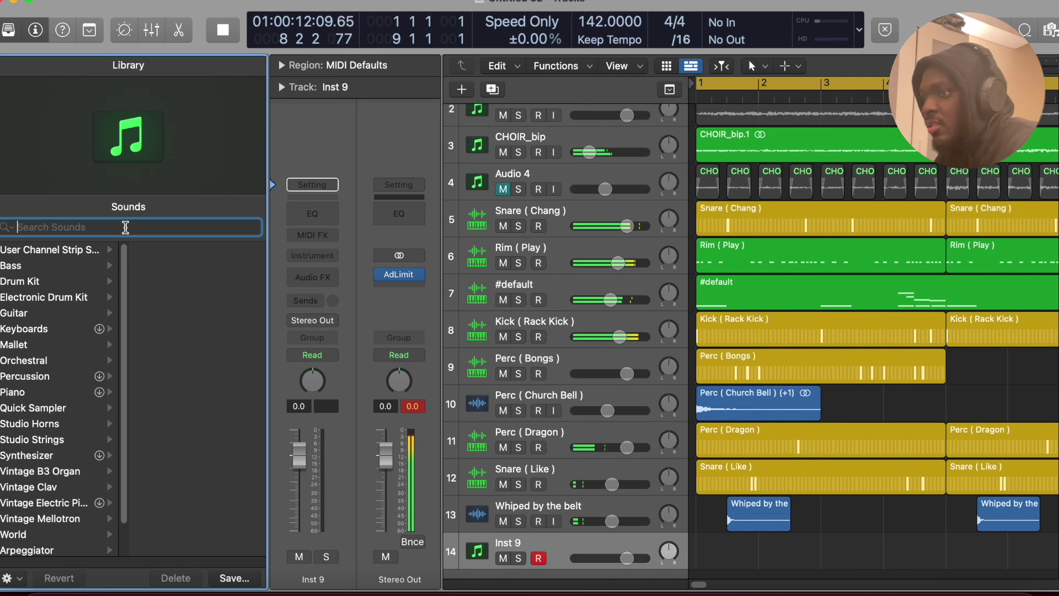
type("vi")
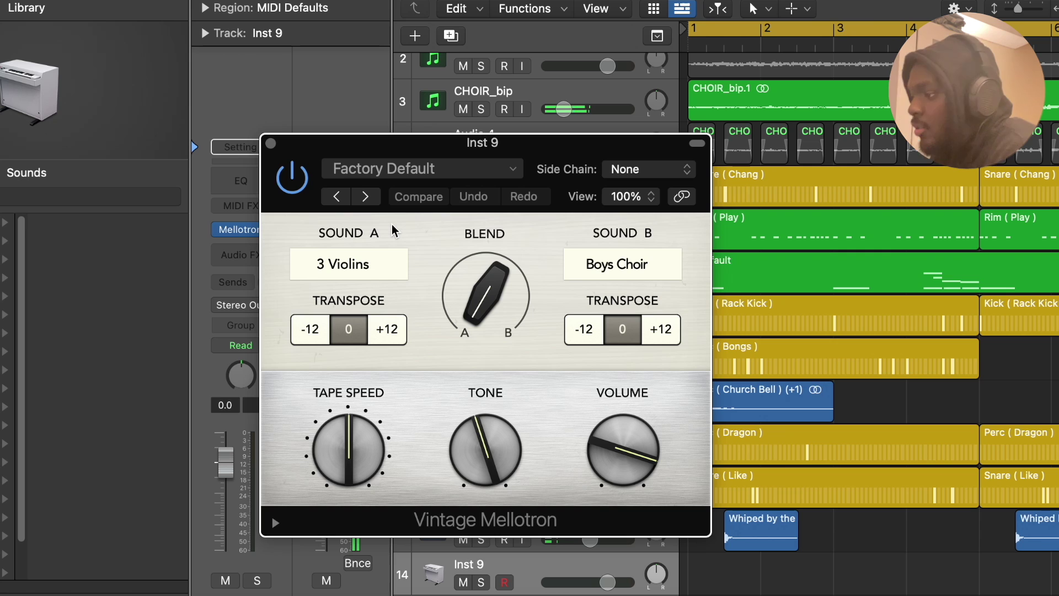
key("space")
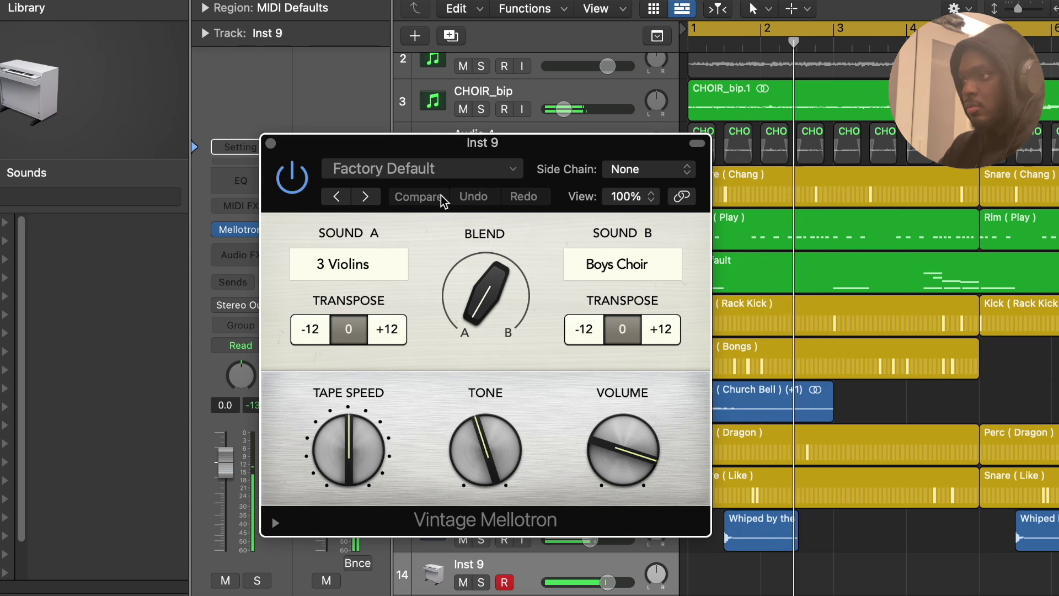
left_click(365, 197)
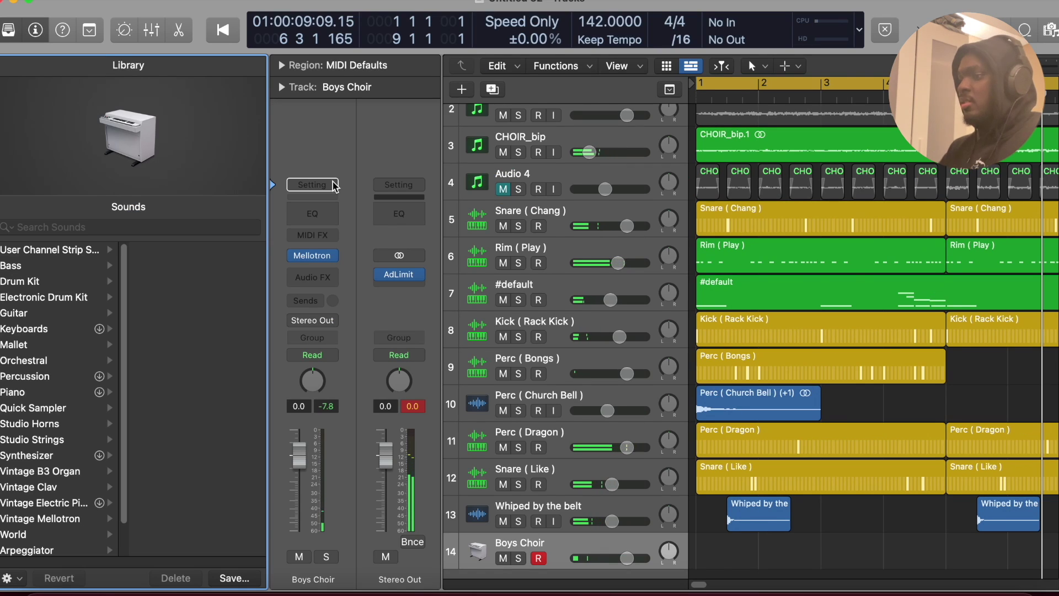
Close the Library, record a Boys Choir melody across the eight-bar loop and play it back
scroll(537, 277, "right", 3)
scroll(537, 278, "down", 2)
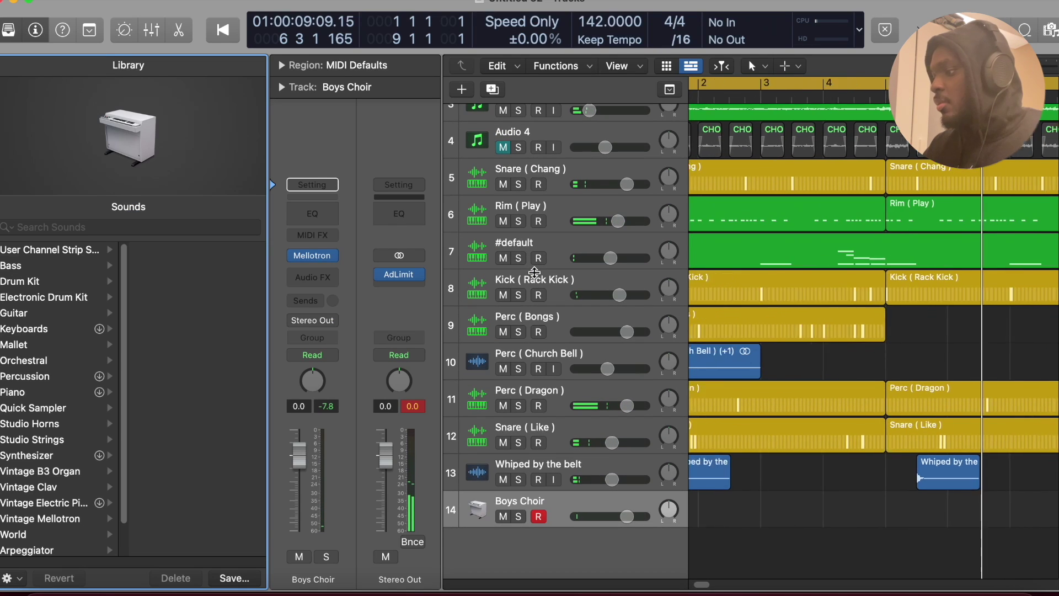
key("y")
scroll(535, 272, "left", 3)
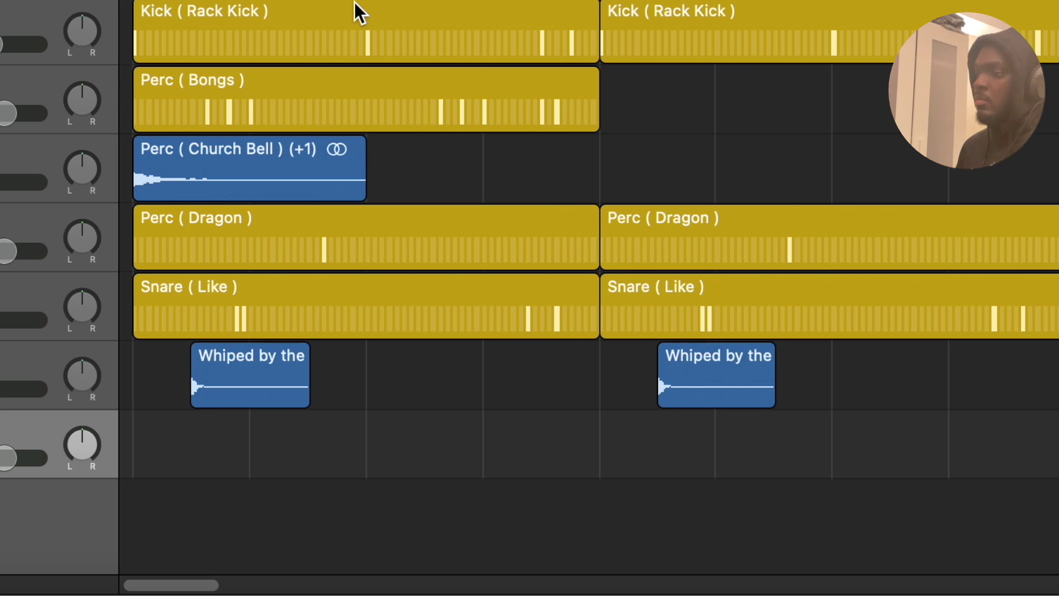
key("r")
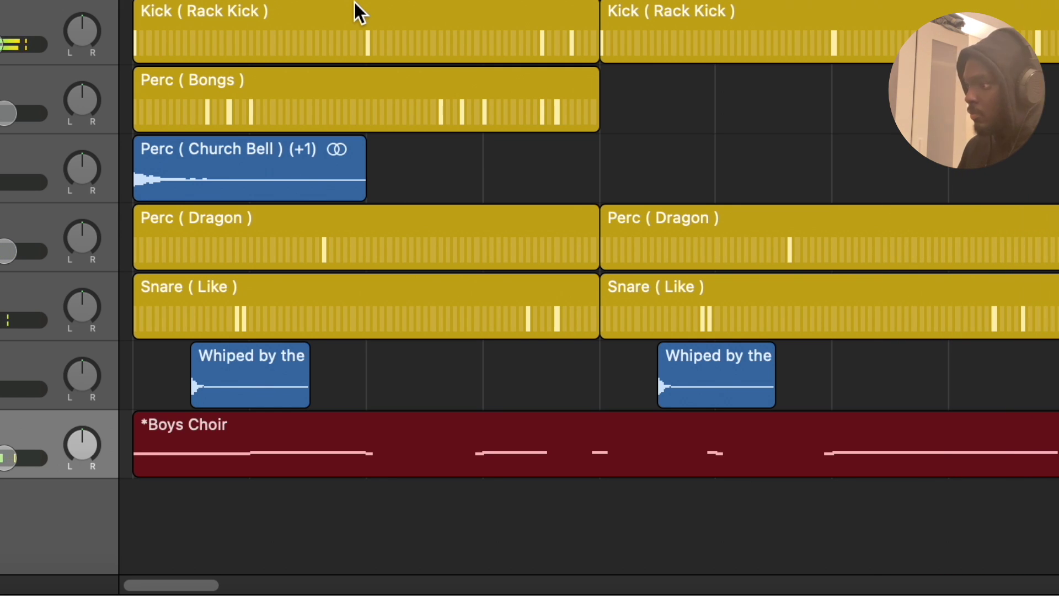
key("space")
key("space")
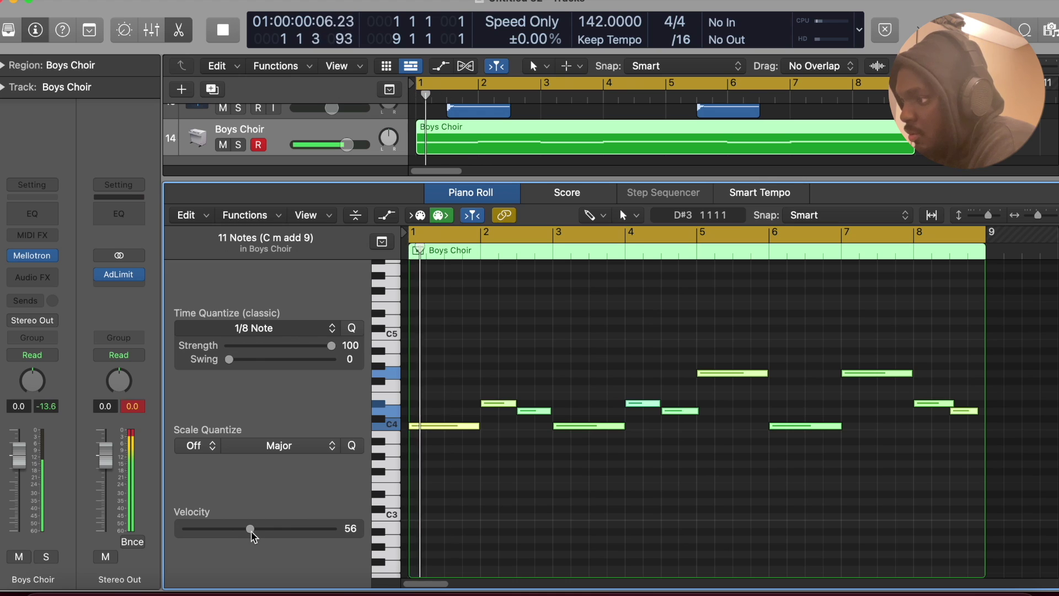
Add a mono Raum reverb with the mix at 43.0% to Boys Choir and set the track volume to -1.3 dB
left_click(39, 277)
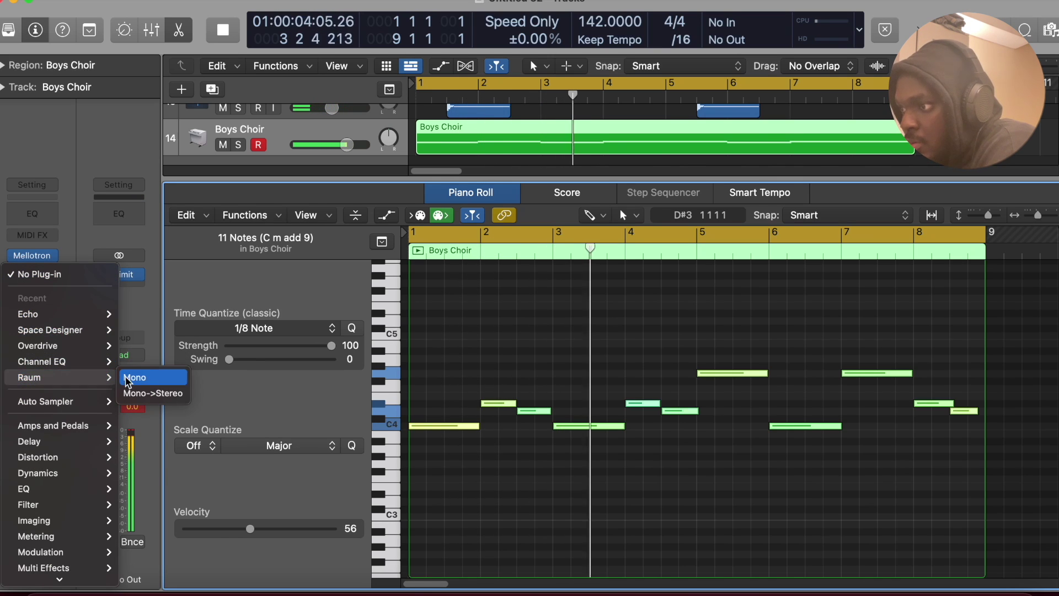
left_click(127, 381)
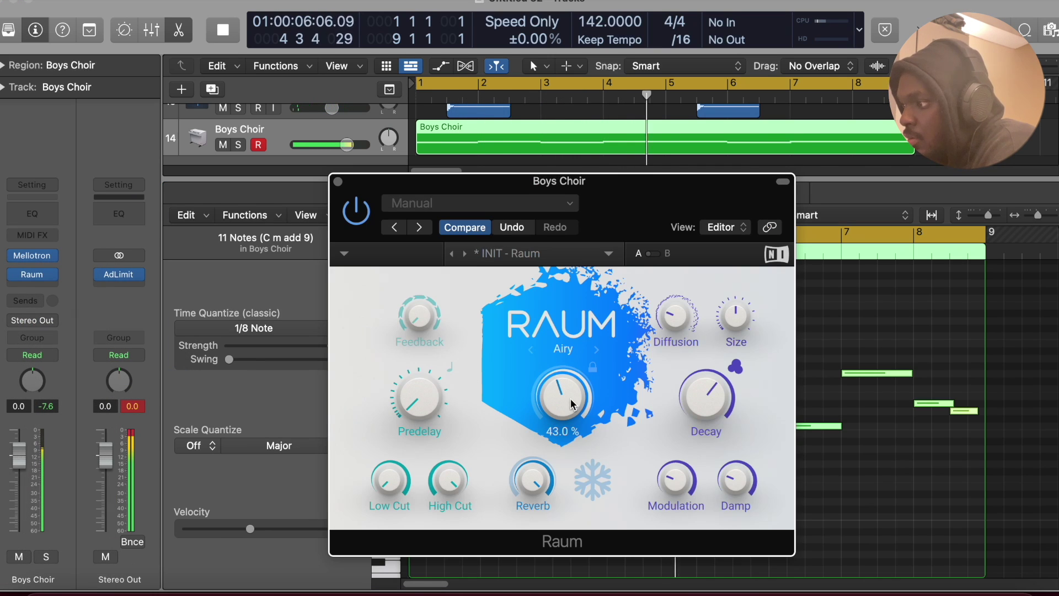
left_click_drag(22, 458, 22, 463)
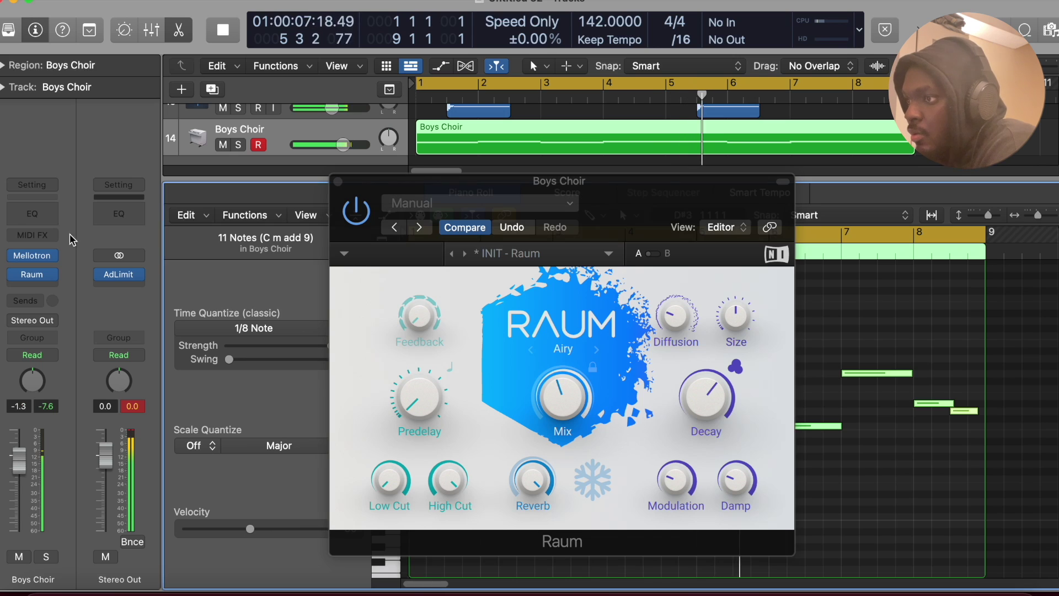
Add a Channel EQ to Boys Choir with a 540 Hz low cut and a 1730 Hz high cut, and lower the track to -4.4 dB
left_click(33, 216)
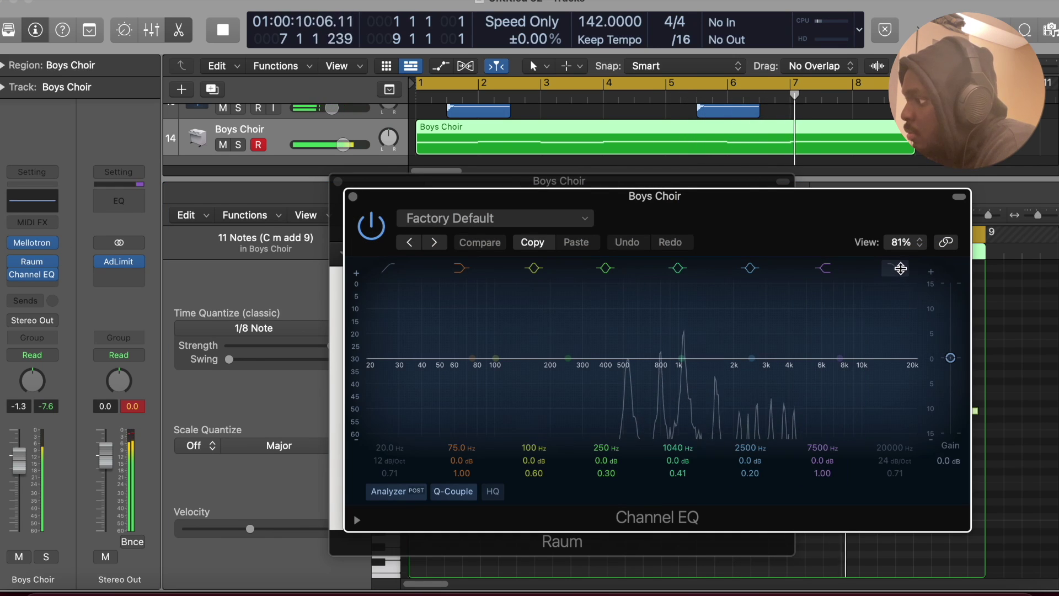
left_click(901, 269)
left_click_drag(899, 331, 710, 355)
left_click(389, 269)
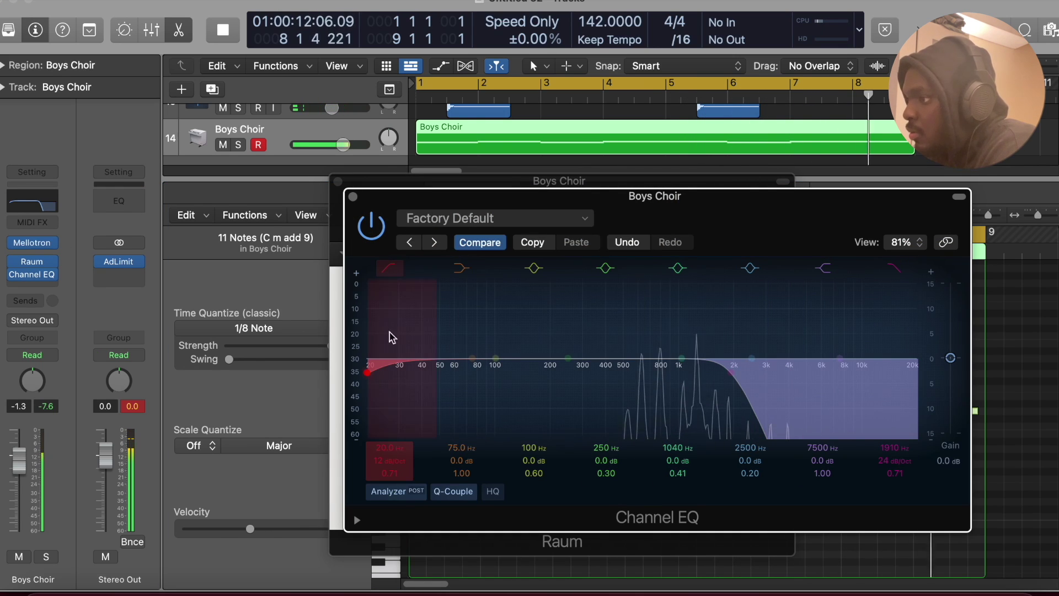
left_click_drag(392, 337, 655, 355)
left_click_drag(736, 378, 717, 382)
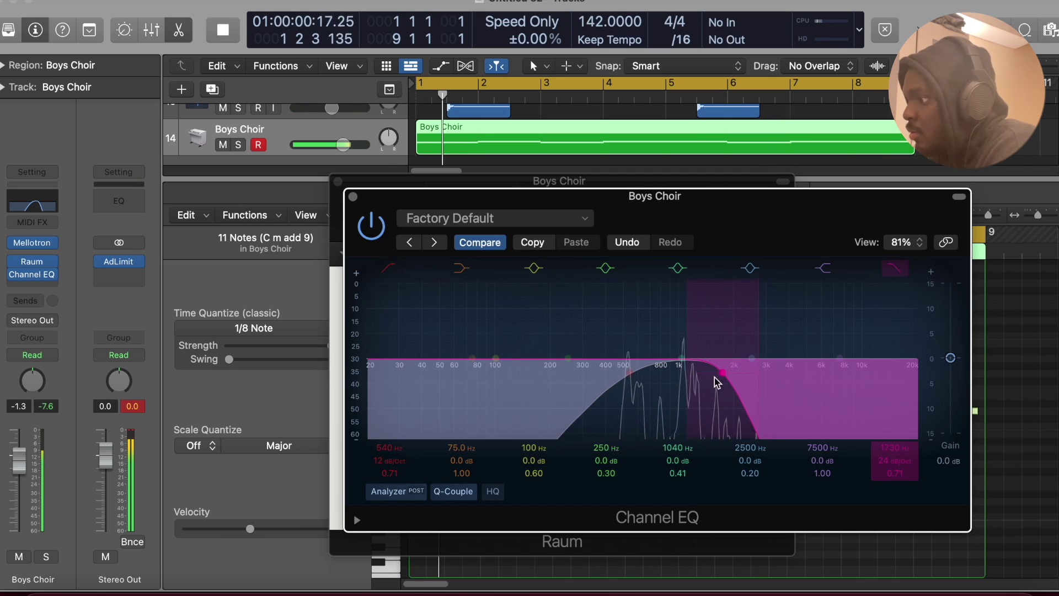
left_click(353, 197)
left_click(338, 182)
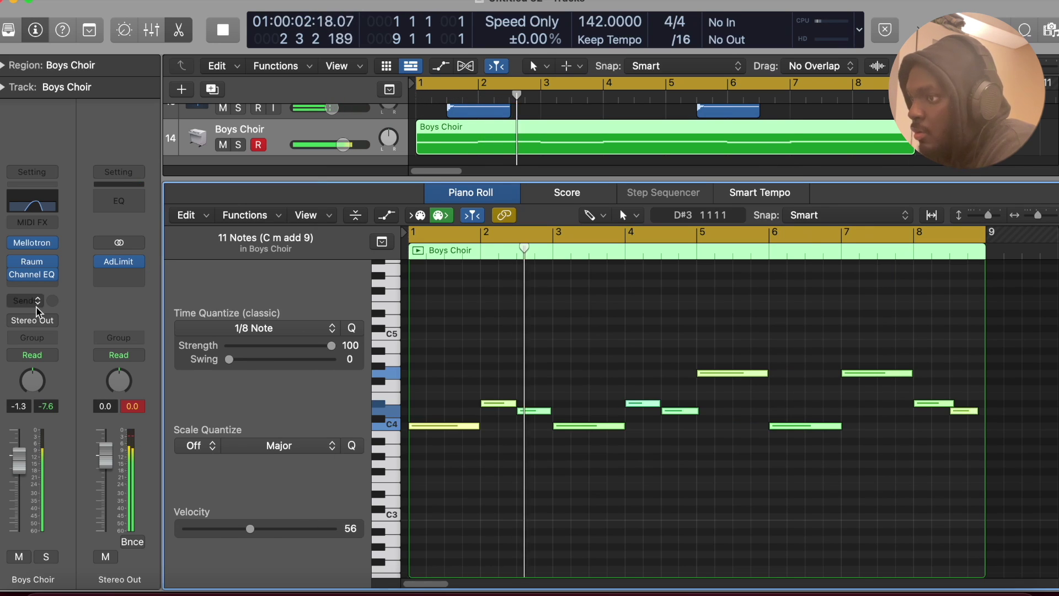
left_click_drag(18, 459, 18, 478)
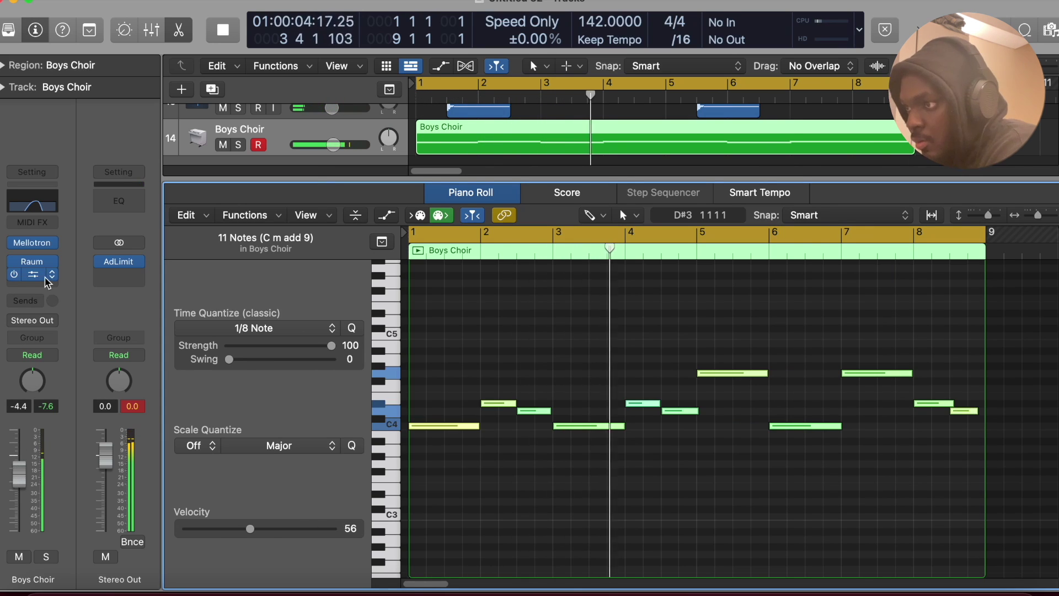
Insert MeldaProduction's MRhythmizer as Mono->Stereo after the Channel EQ on the Boys Choir track
left_click(32, 284)
scroll(34, 558, "down", 4)
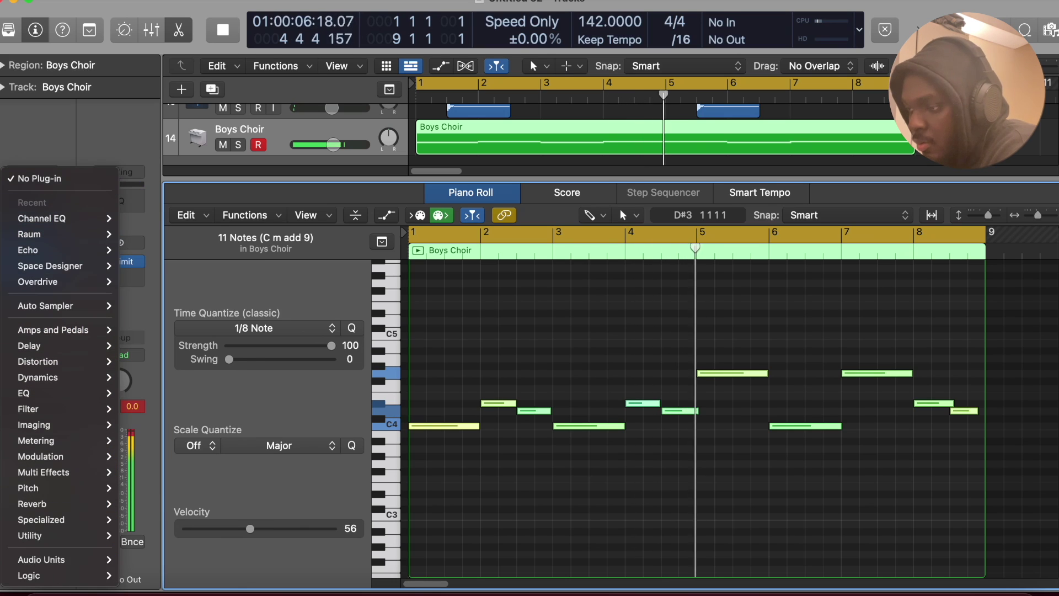
mouse_move(83, 560)
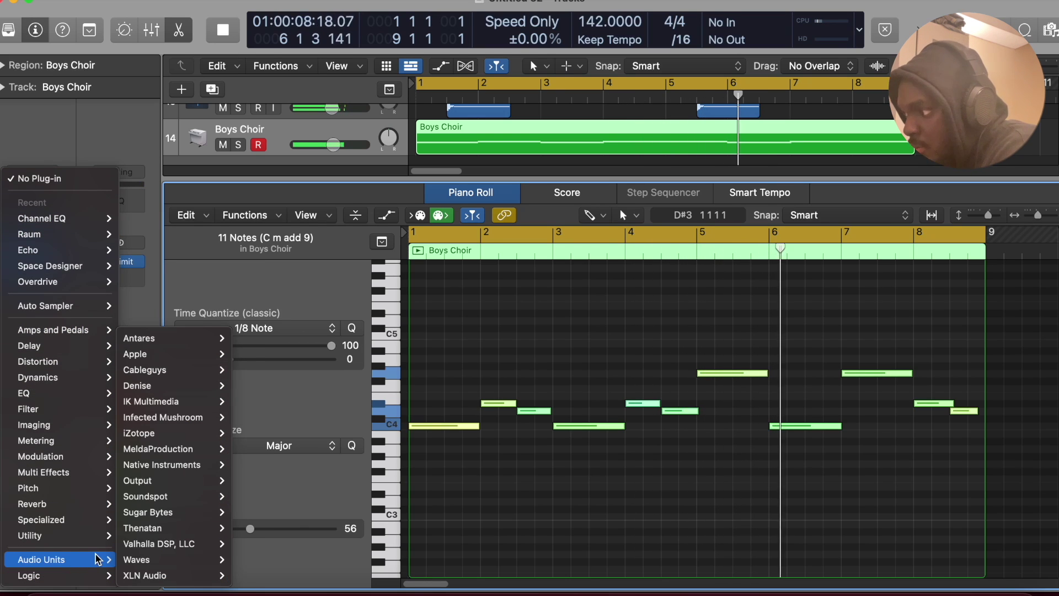
mouse_move(193, 530)
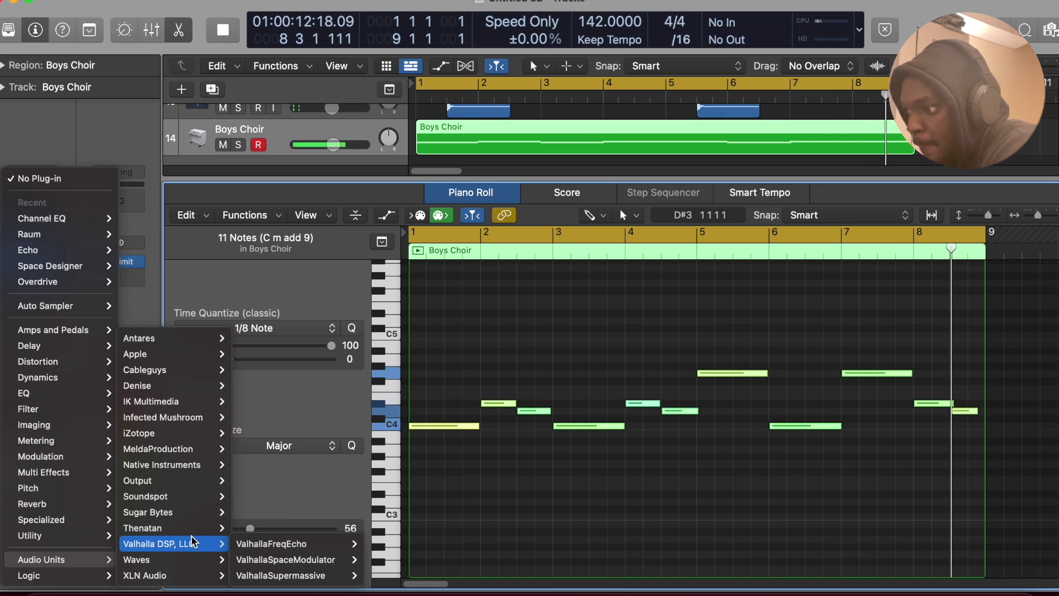
mouse_move(166, 448)
mouse_move(287, 449)
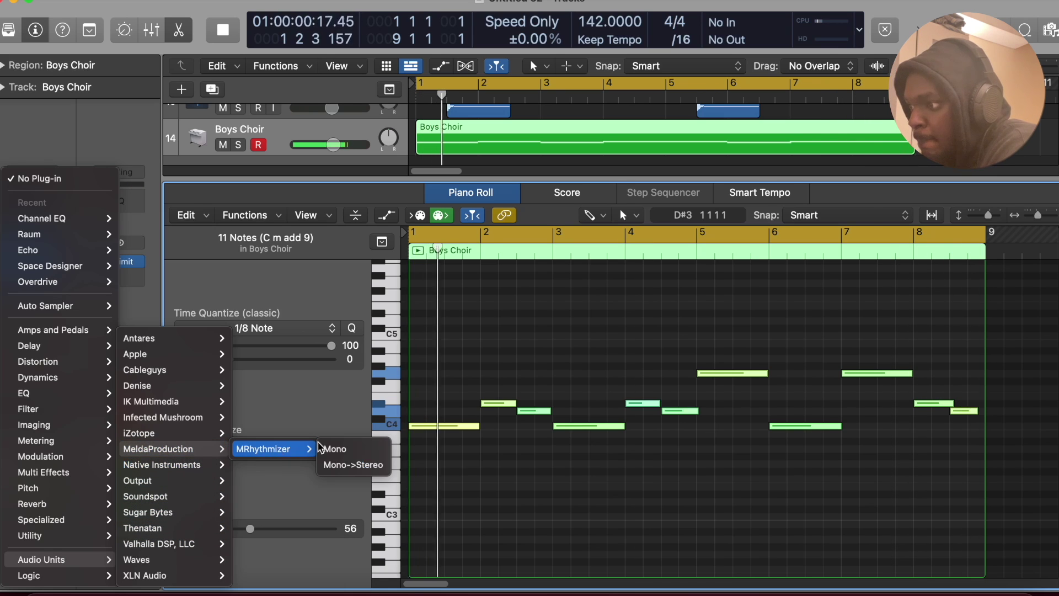
left_click(353, 465)
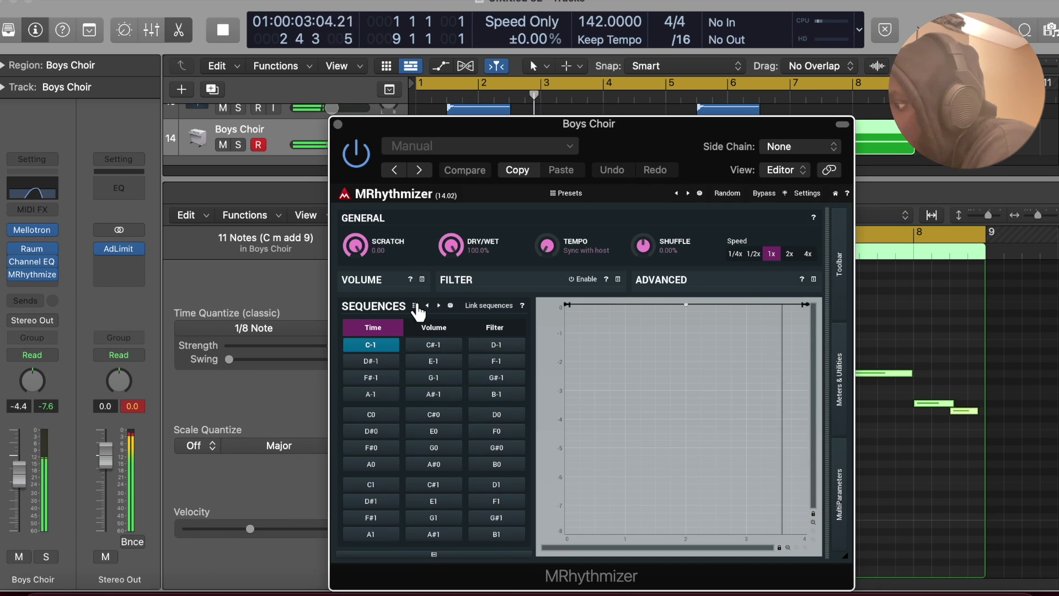
Load the sequence bank containing gate patterns in MRhythmizer and choose the Gate 16 volume sequence
left_click(439, 305)
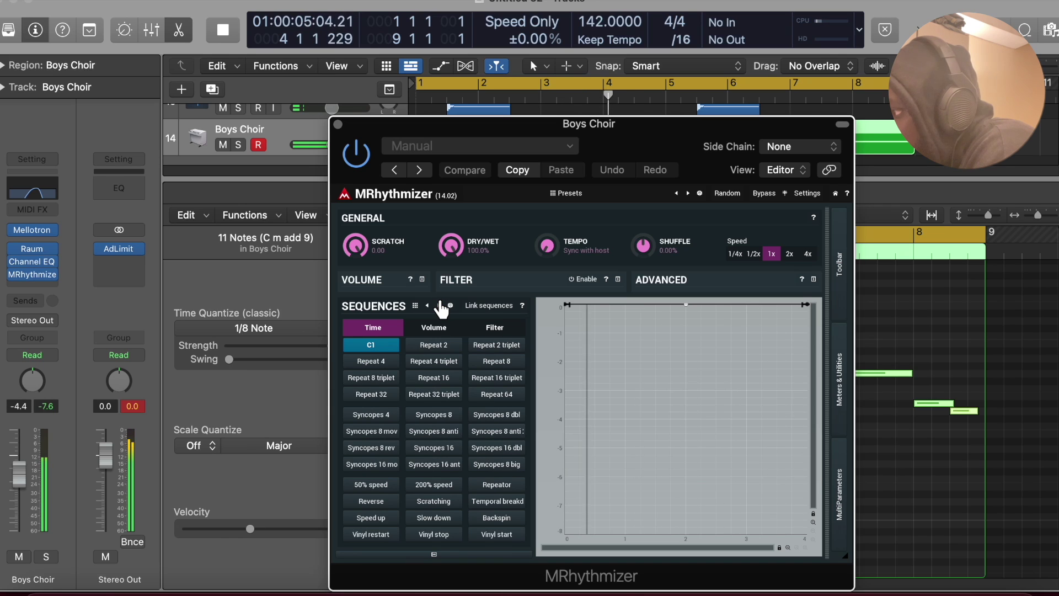
left_click(439, 305)
left_click(433, 380)
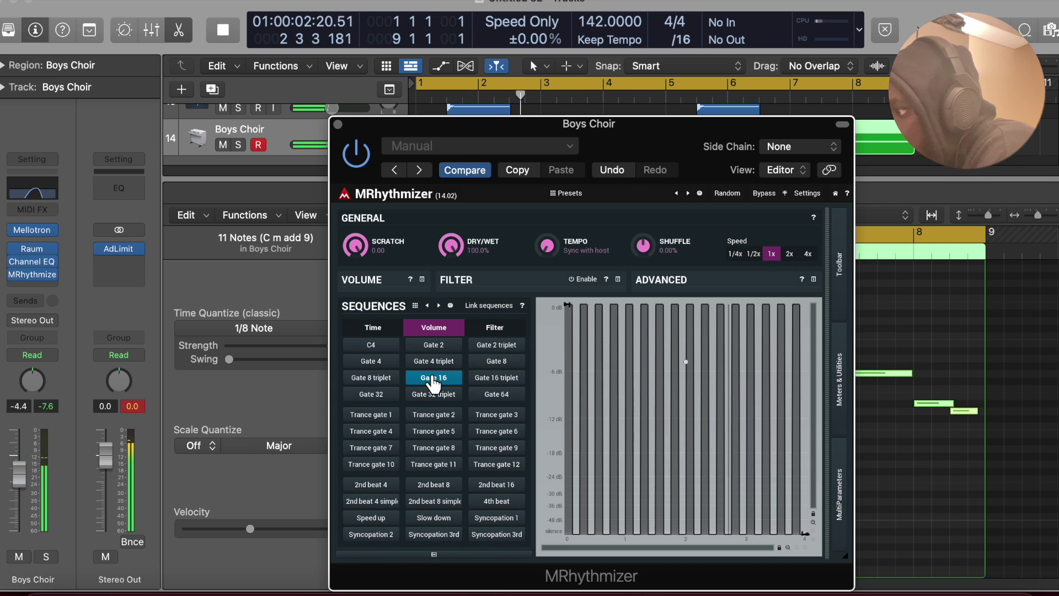